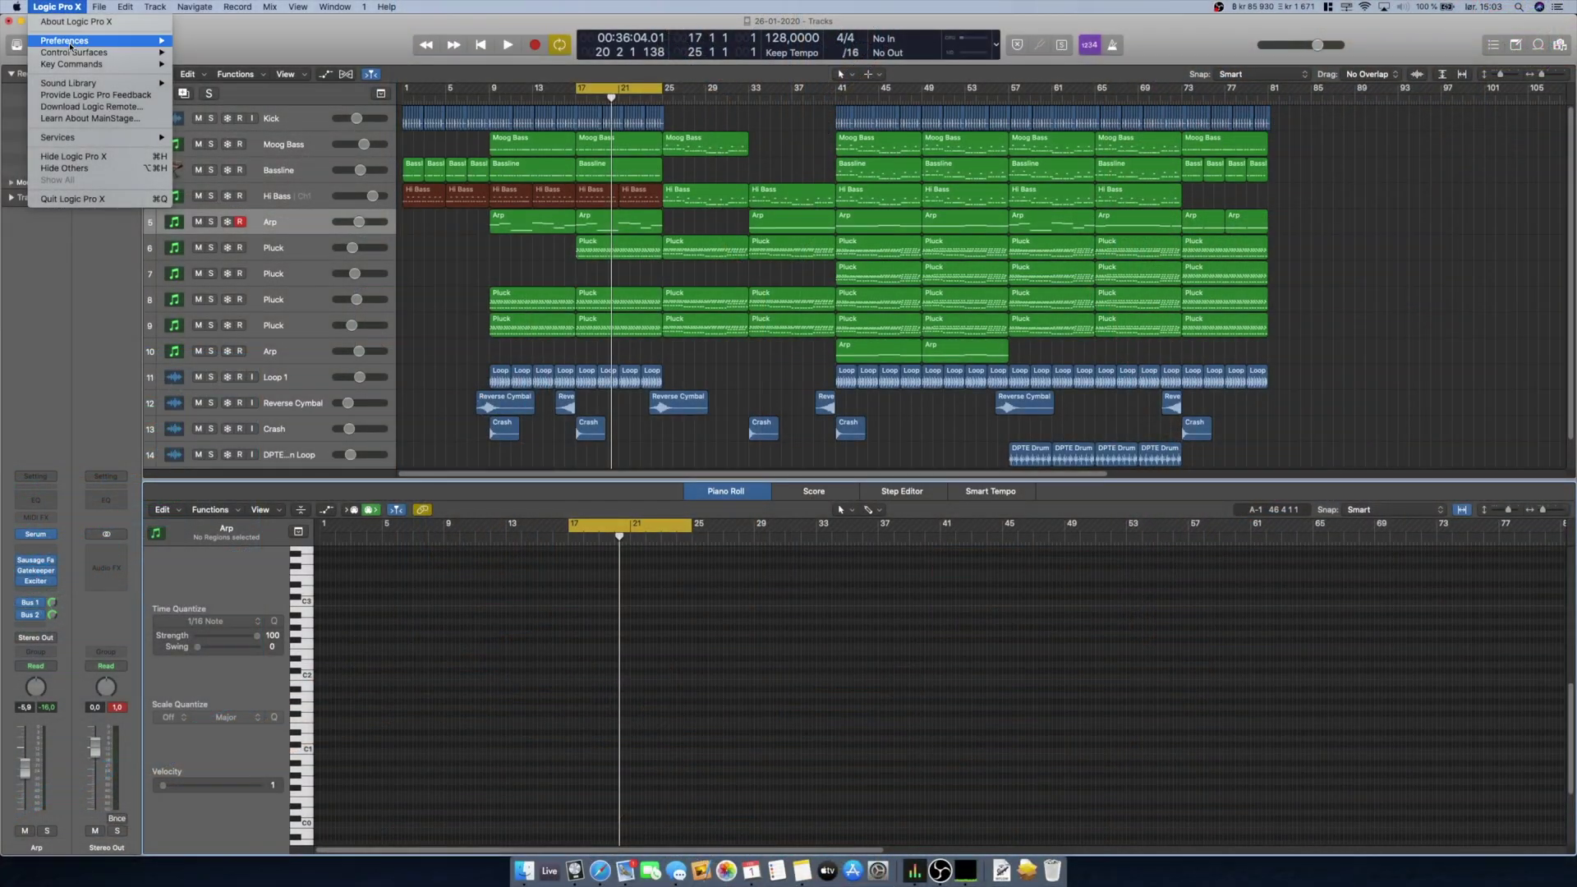
# Set the I/O buffer size to 1024 samples in the audio device preferences
pyautogui.moveTo(90, 40)
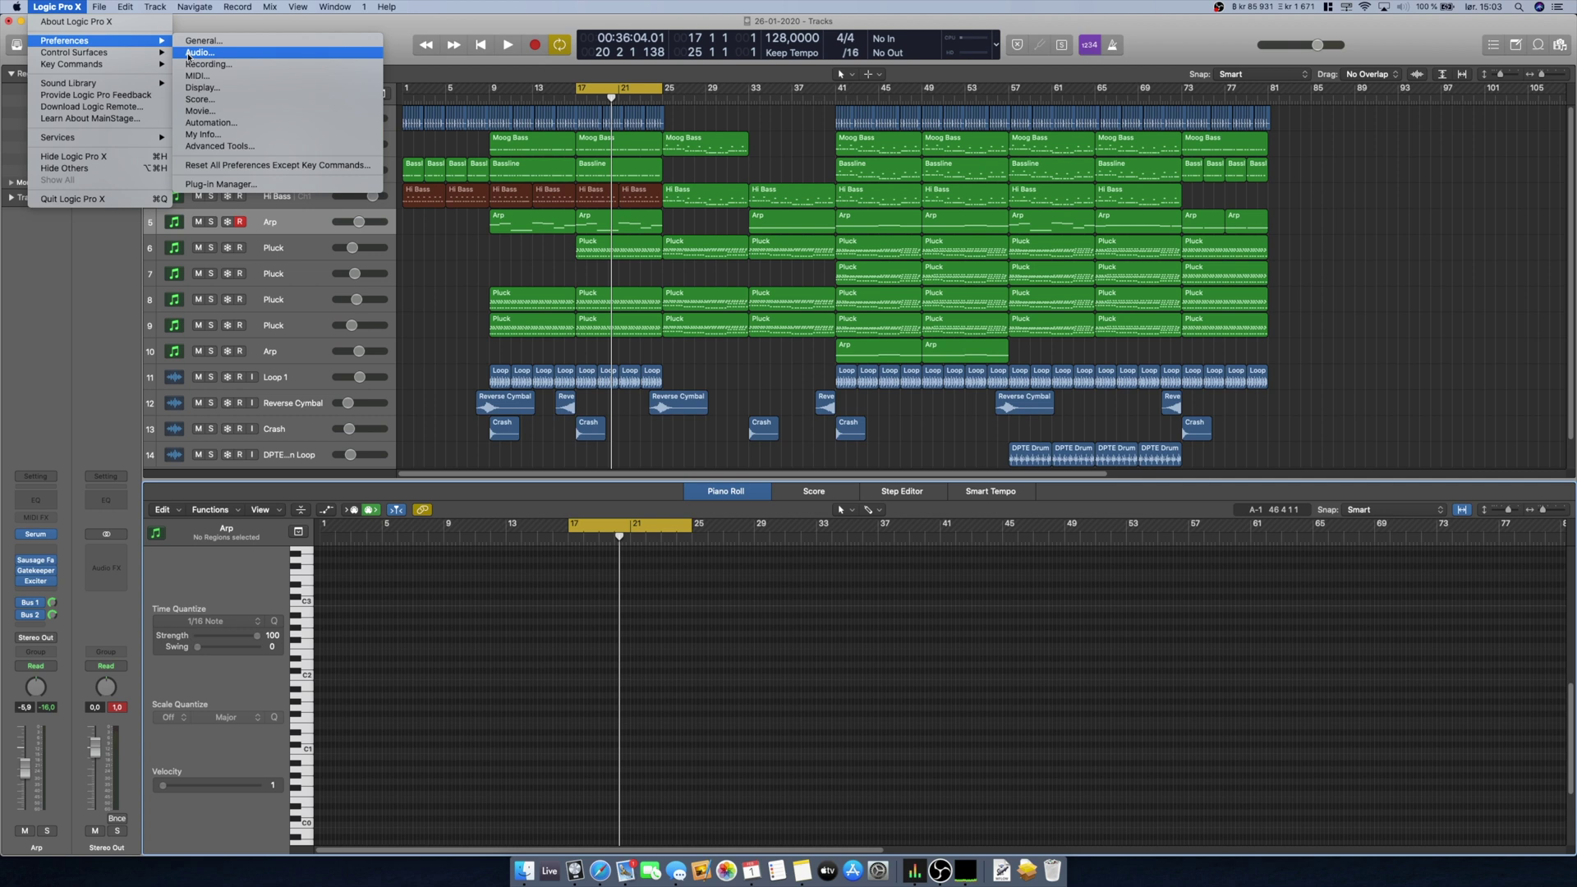
pyautogui.click(193, 53)
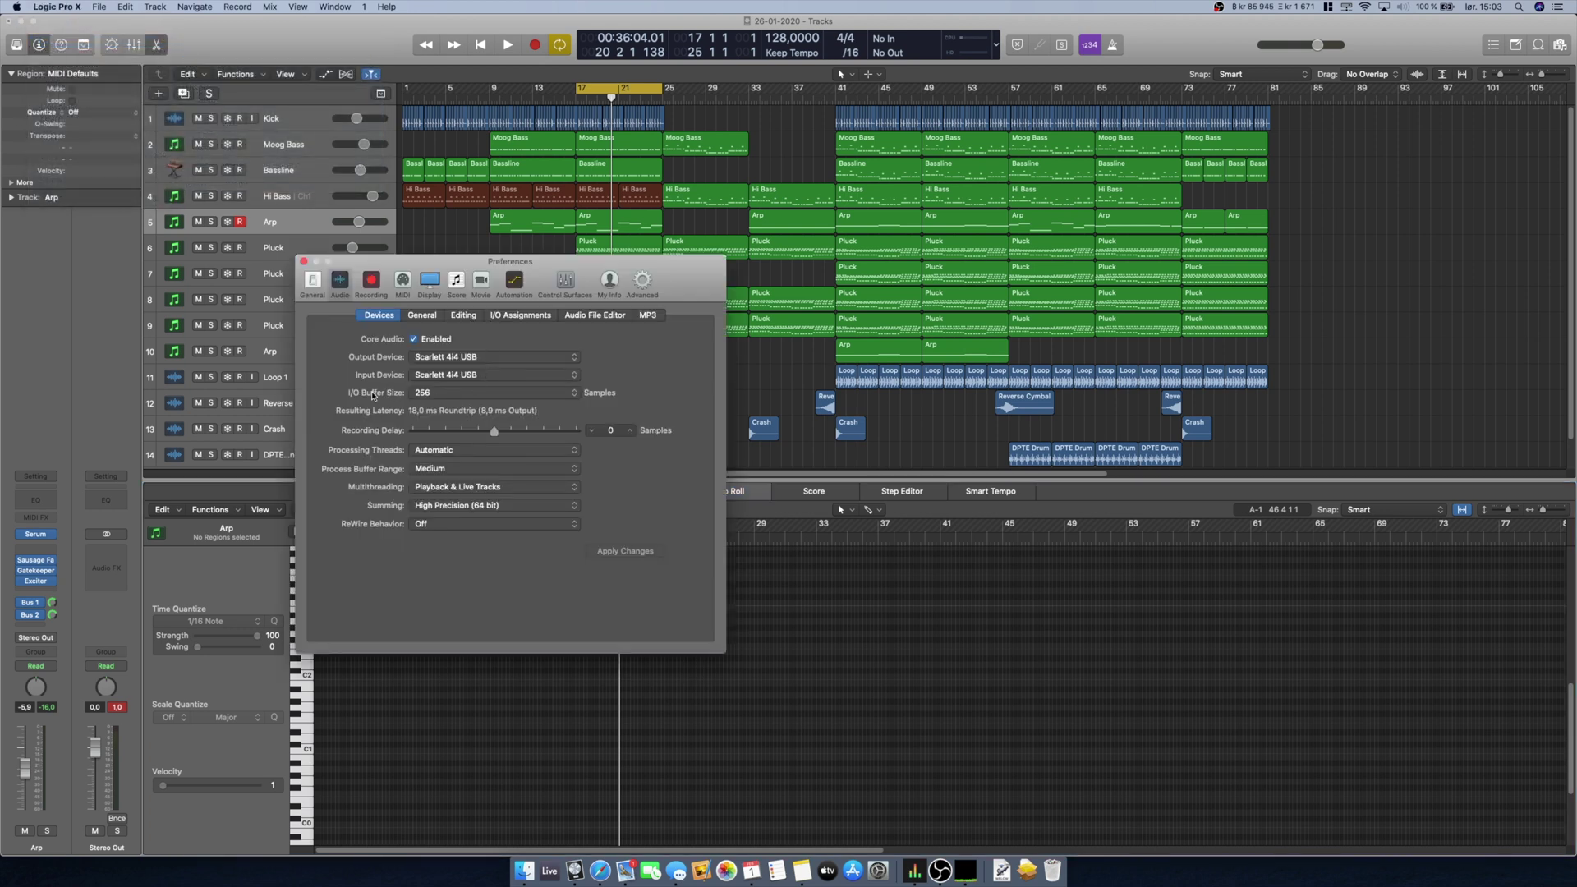
pyautogui.moveTo(549, 279); pyautogui.dragTo(395, 193)
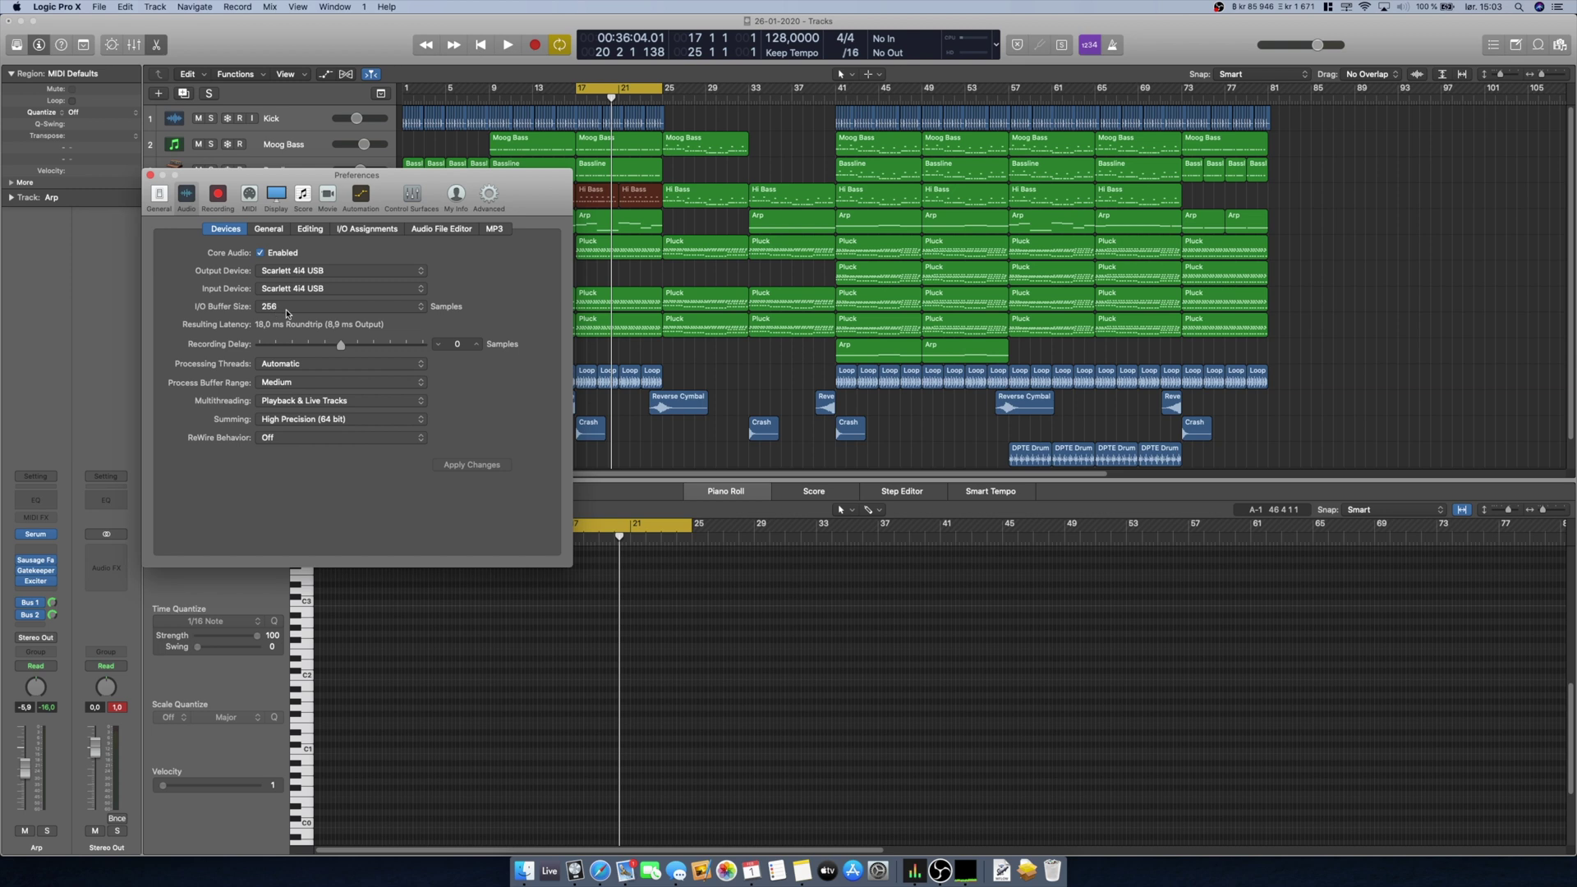
pyautogui.click(333, 308)
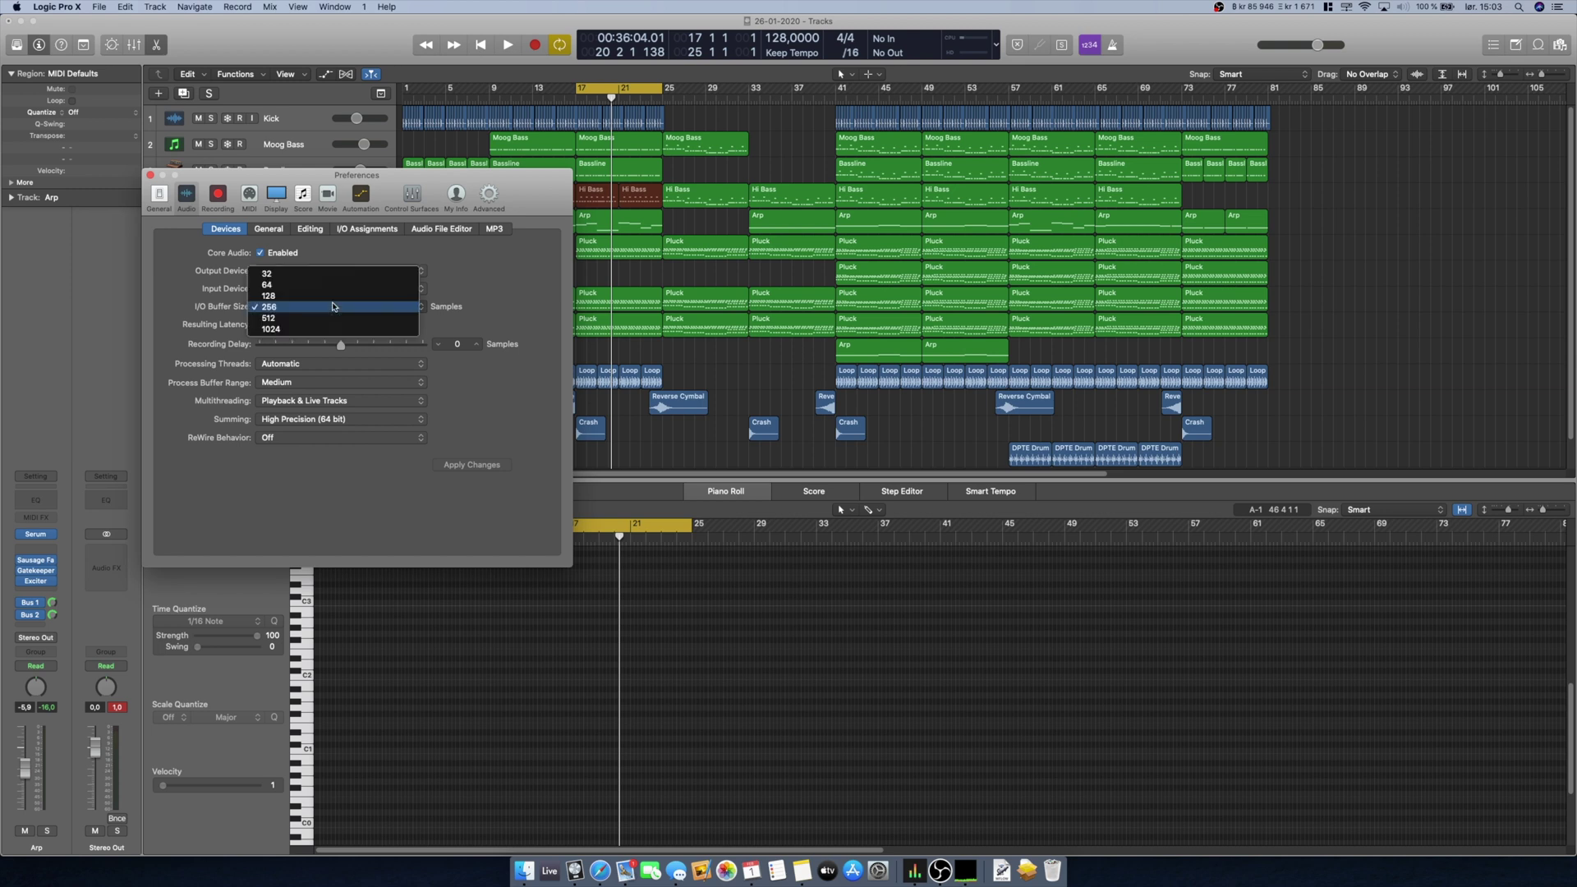
pyautogui.click(304, 330)
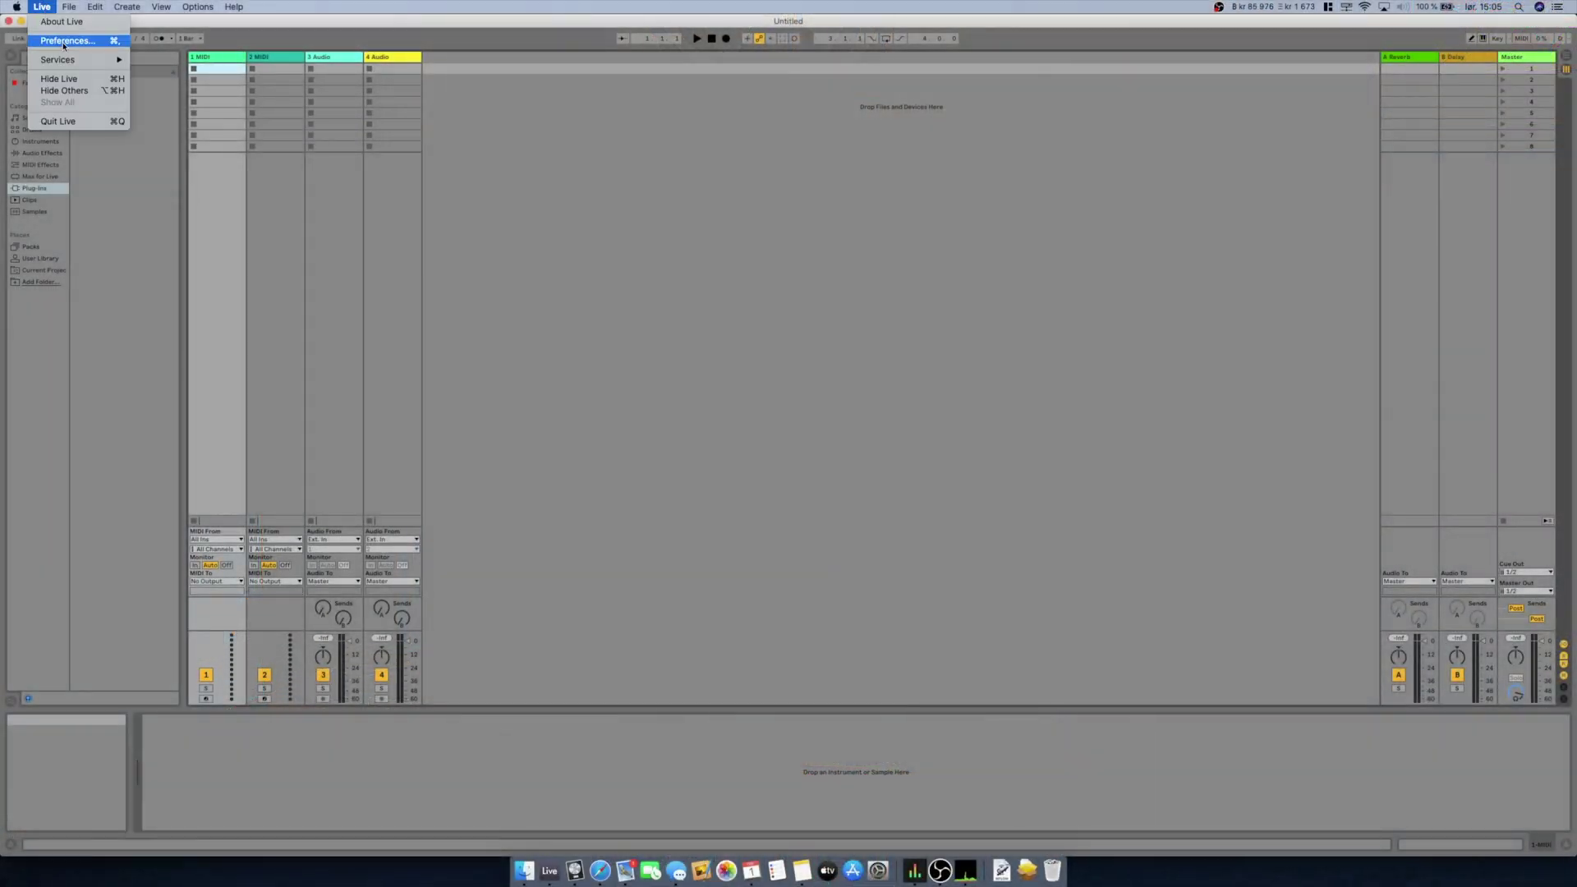
# Switch to Ableton Live and open the Buffer Size choices in its audio preferences
pyautogui.click(64, 41)
pyautogui.click(836, 404)
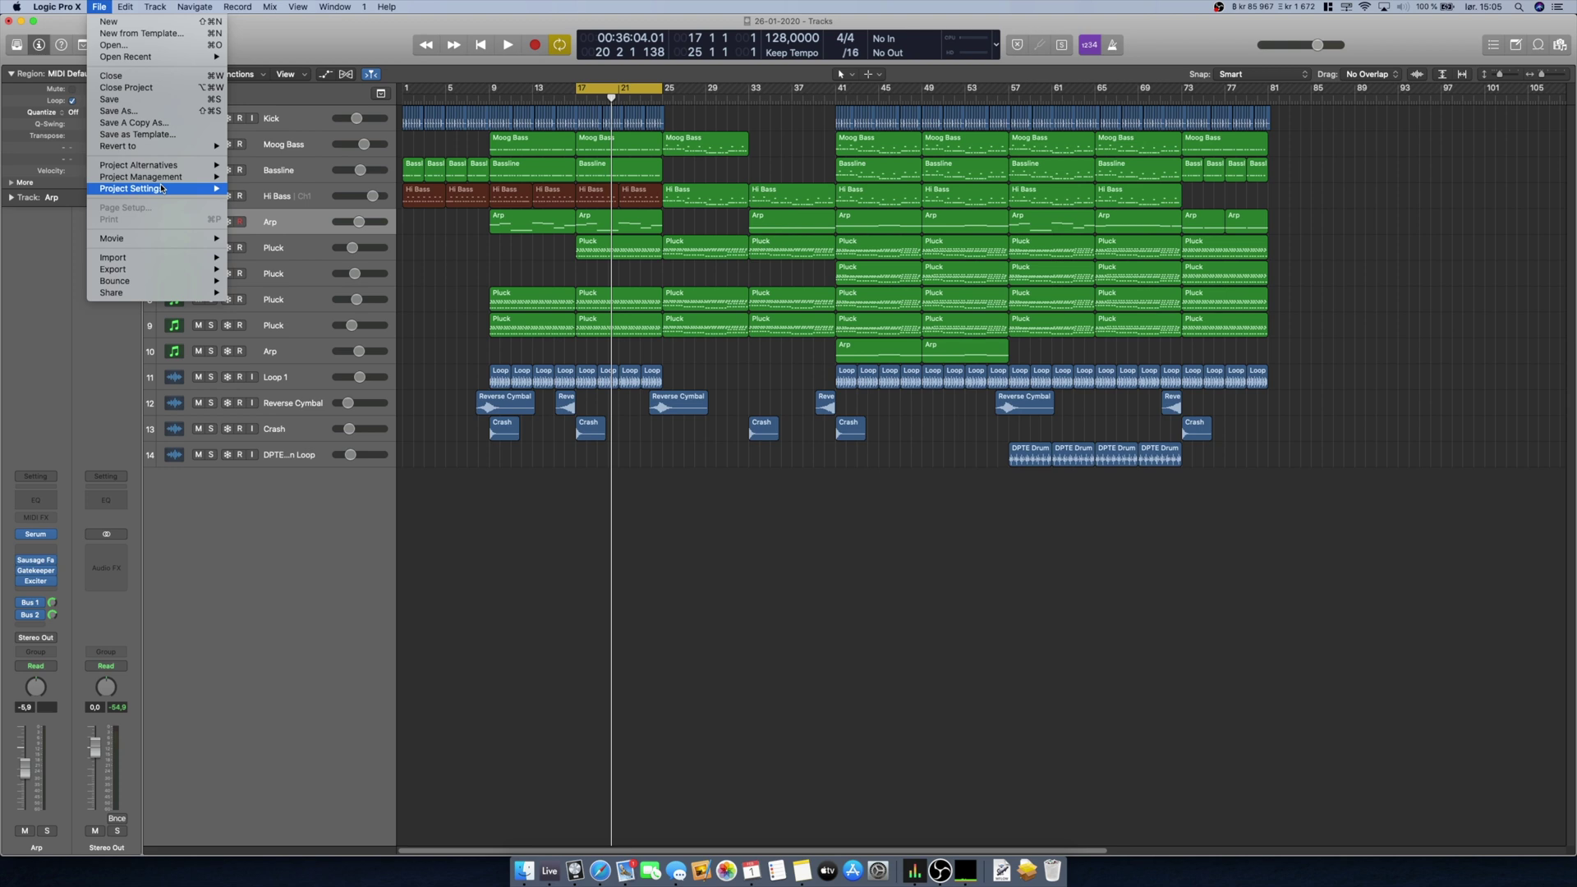
# In Logic Pro X, set the project's audio sample rate to 96 kHz and close the project settings
pyautogui.moveTo(162, 194)
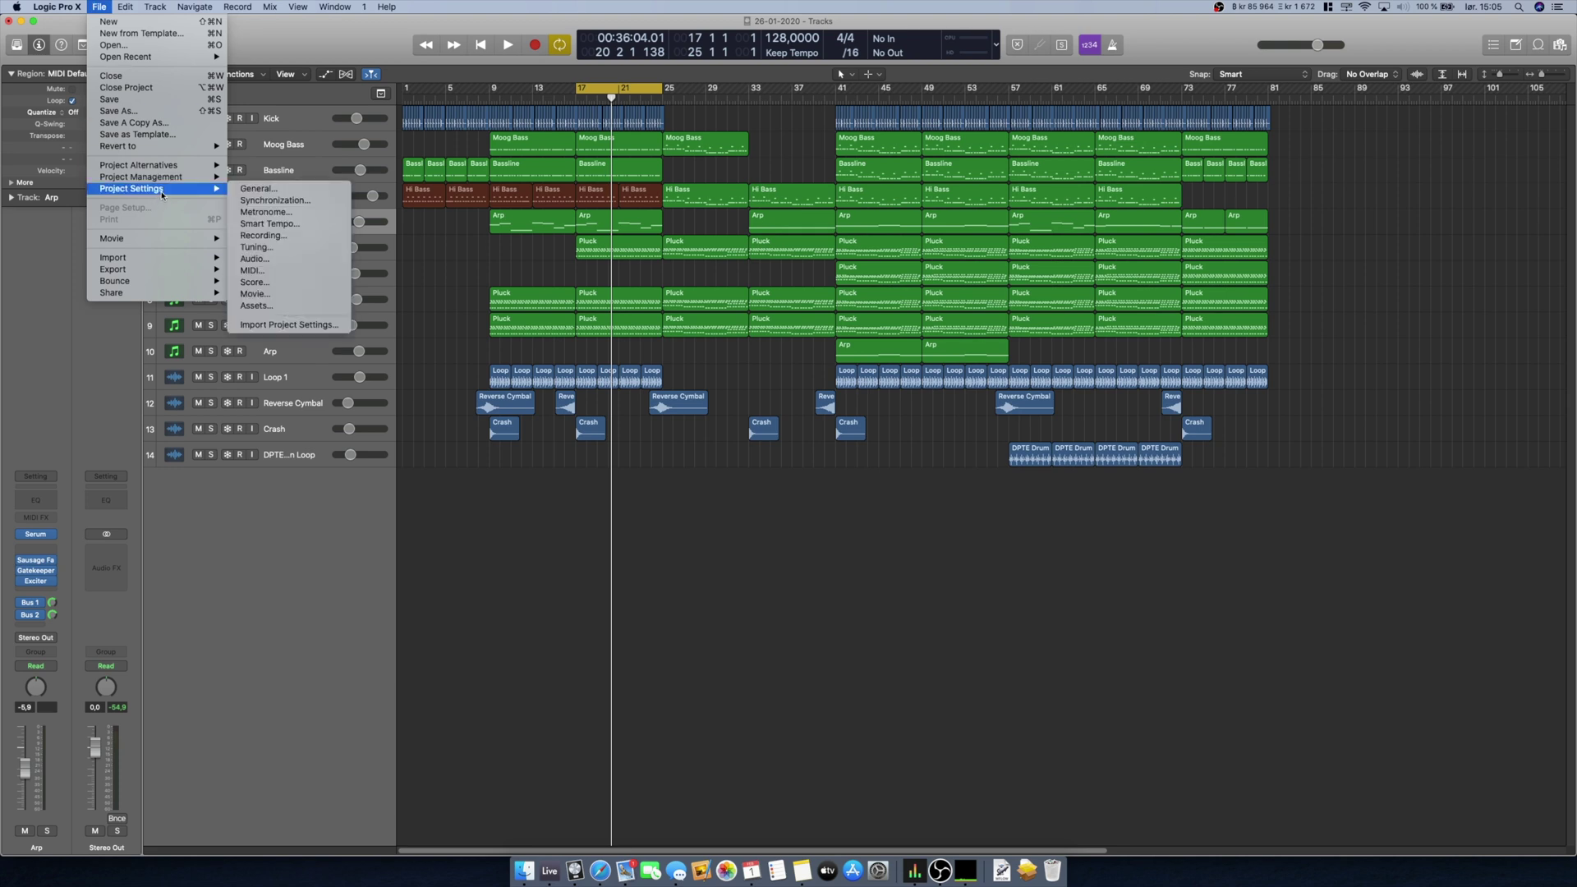
pyautogui.click(255, 259)
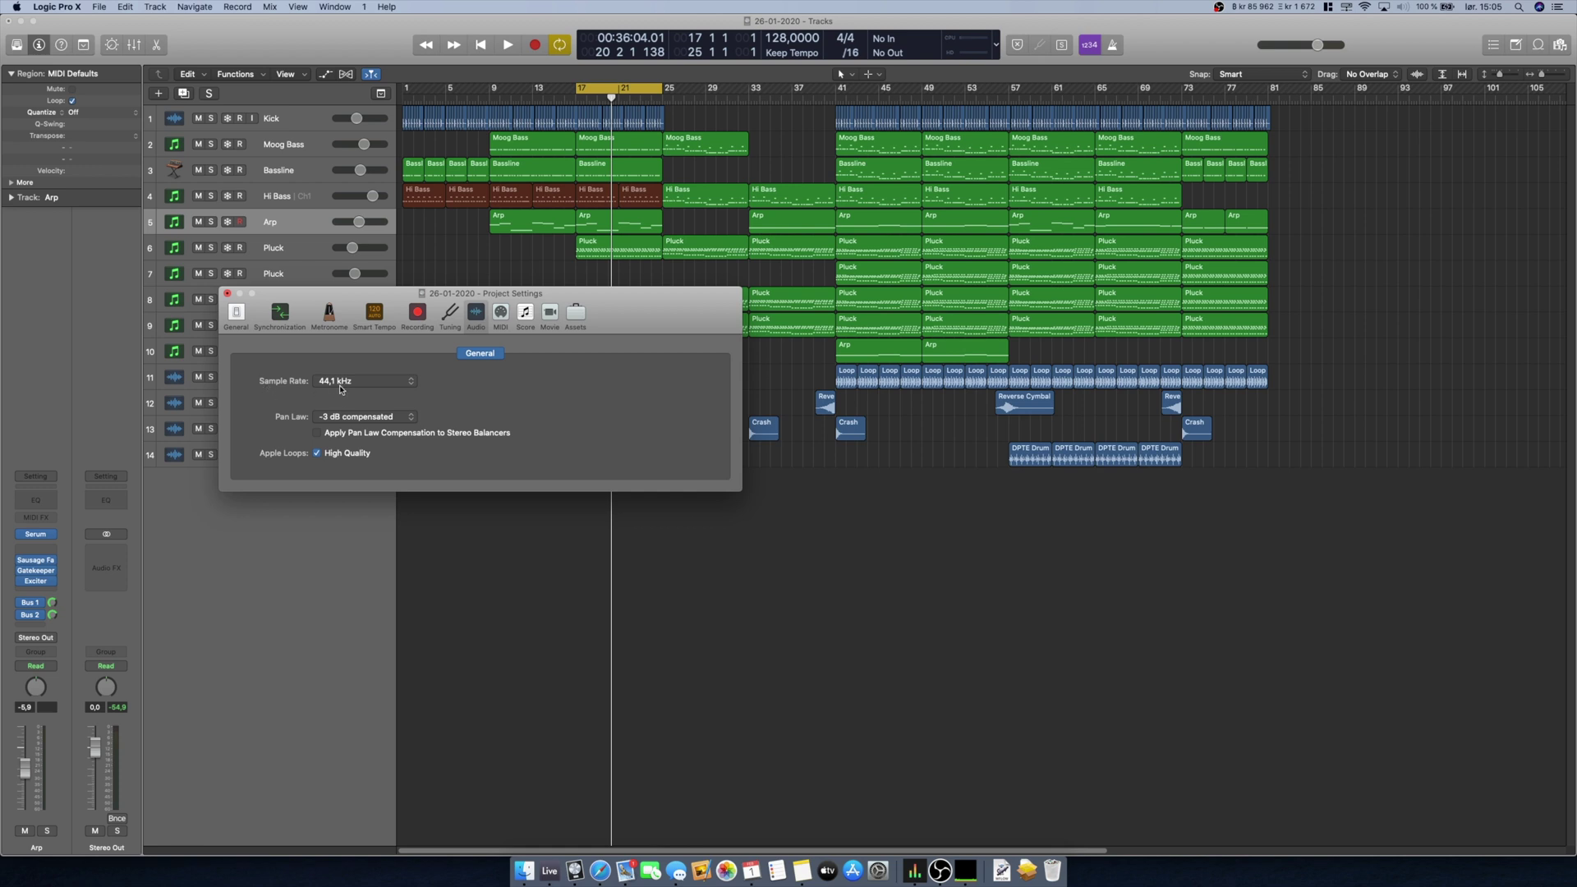
pyautogui.click(348, 381)
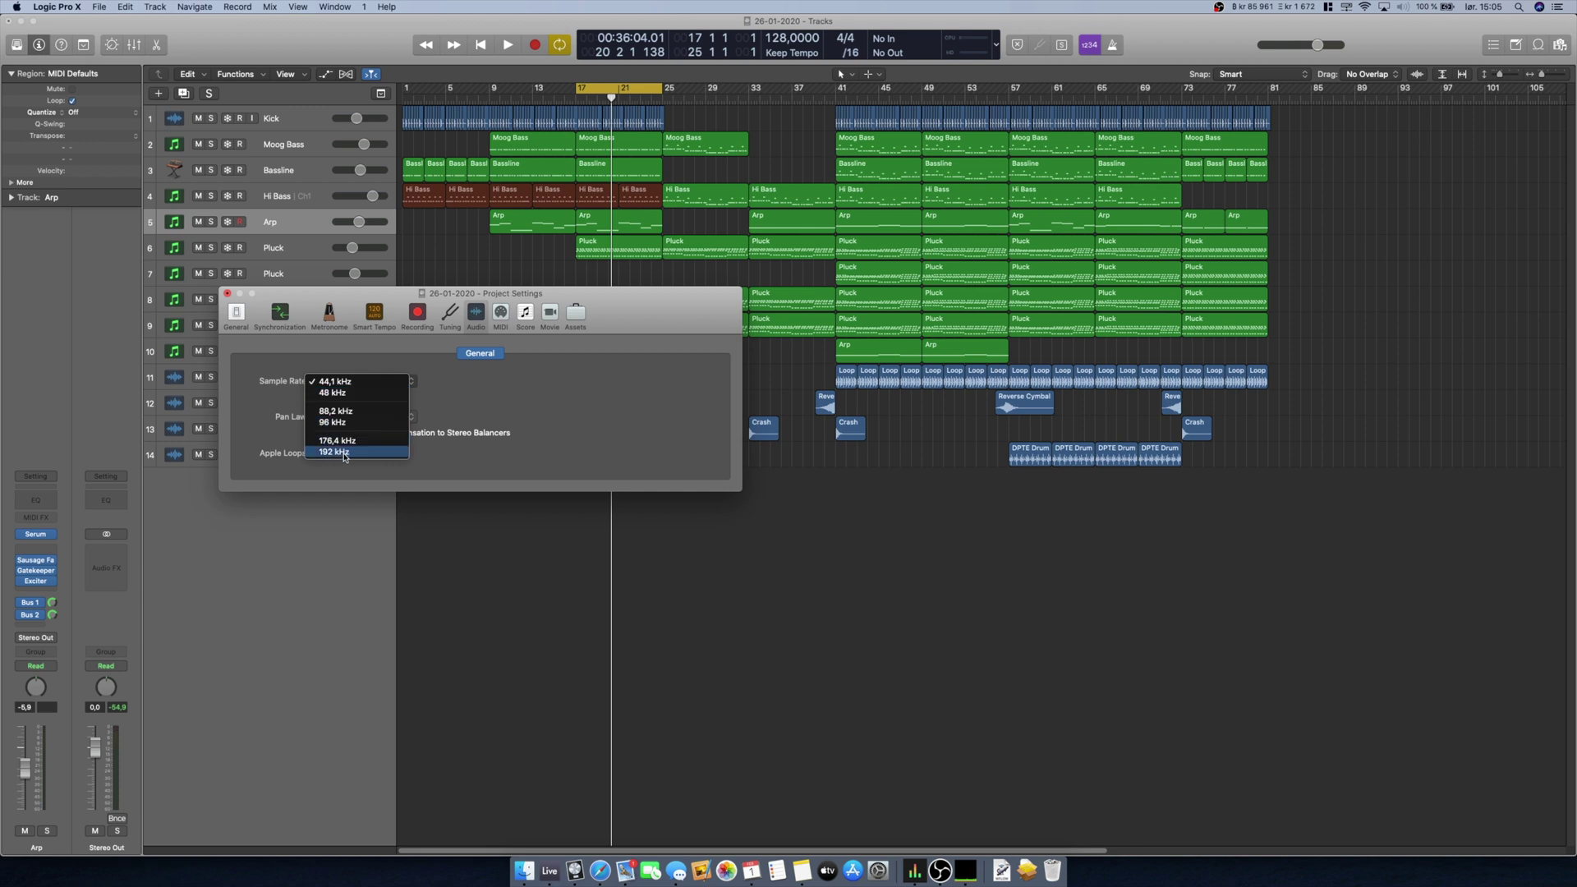
pyautogui.click(345, 422)
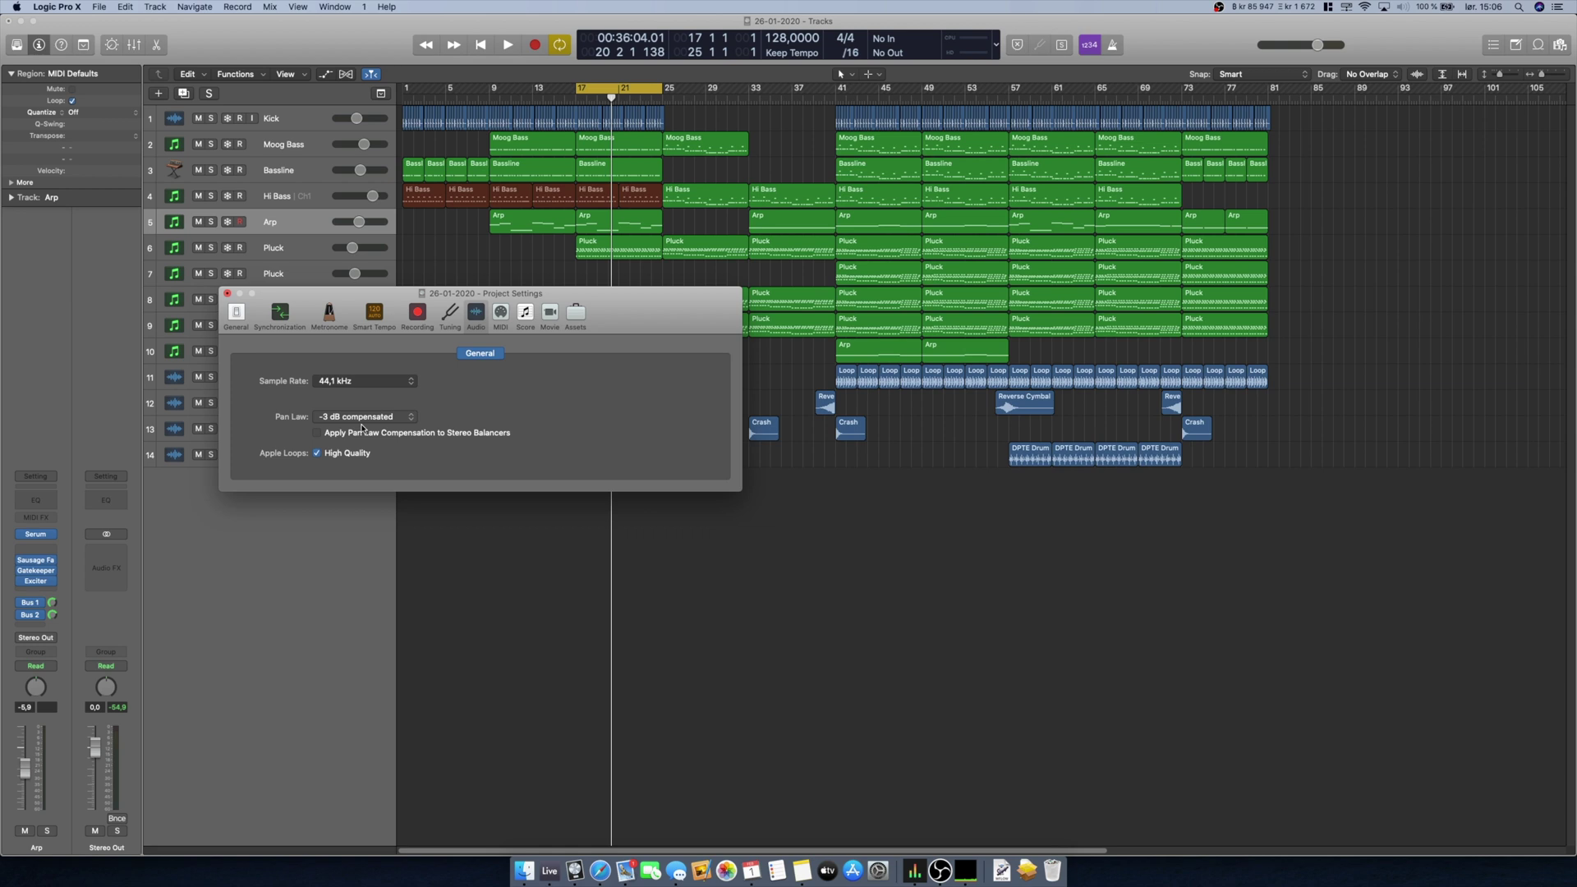
pyautogui.press('super+w')
# Move the cycle range to start at bar 41 and play it with the Performance Meter open to check the processing load
pyautogui.click(966, 41)
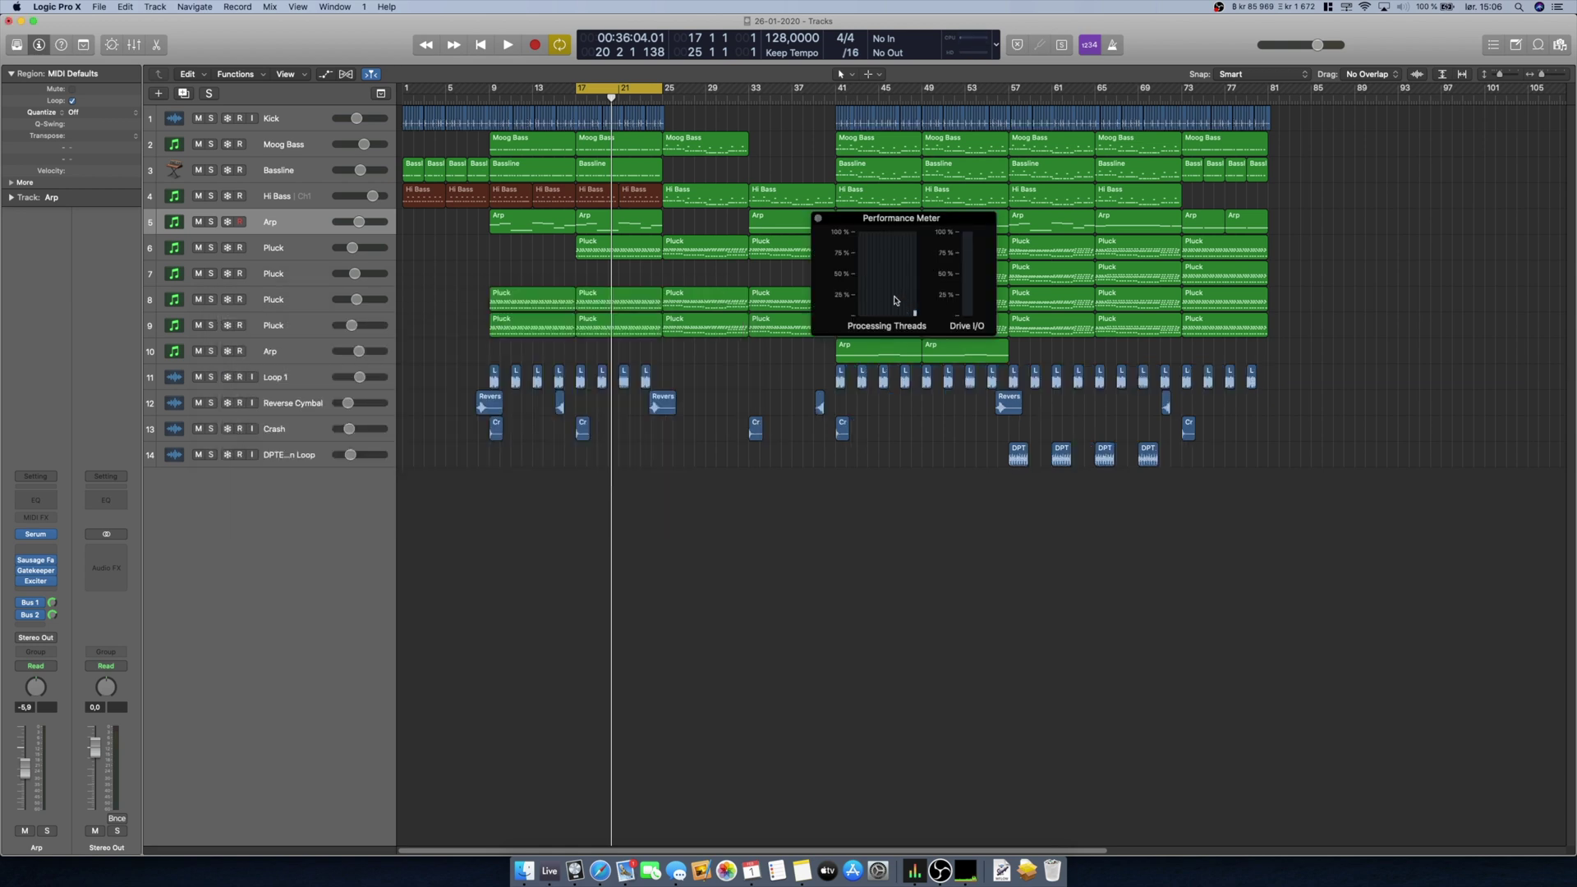
pyautogui.moveTo(877, 219); pyautogui.dragTo(891, 221)
pyautogui.moveTo(619, 88); pyautogui.dragTo(874, 88)
pyautogui.moveTo(910, 223); pyautogui.dragTo(1108, 257)
pyautogui.press('space')
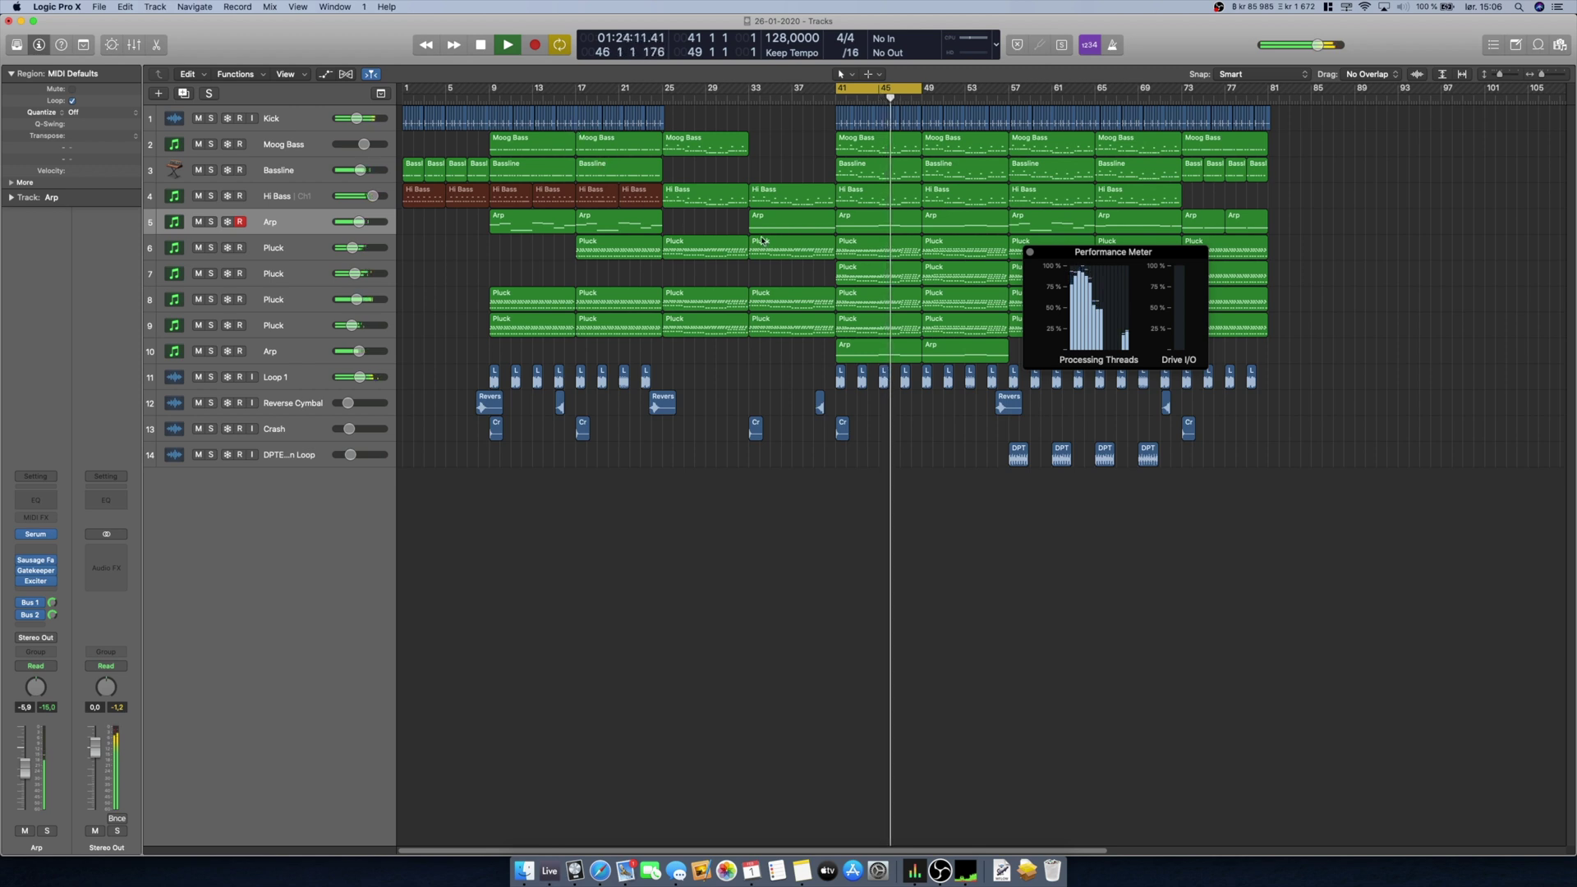
pyautogui.click(480, 45)
# Set the project's sample rate back to 44.1 kHz and play the cycle range from bar 41 again
pyautogui.click(98, 7)
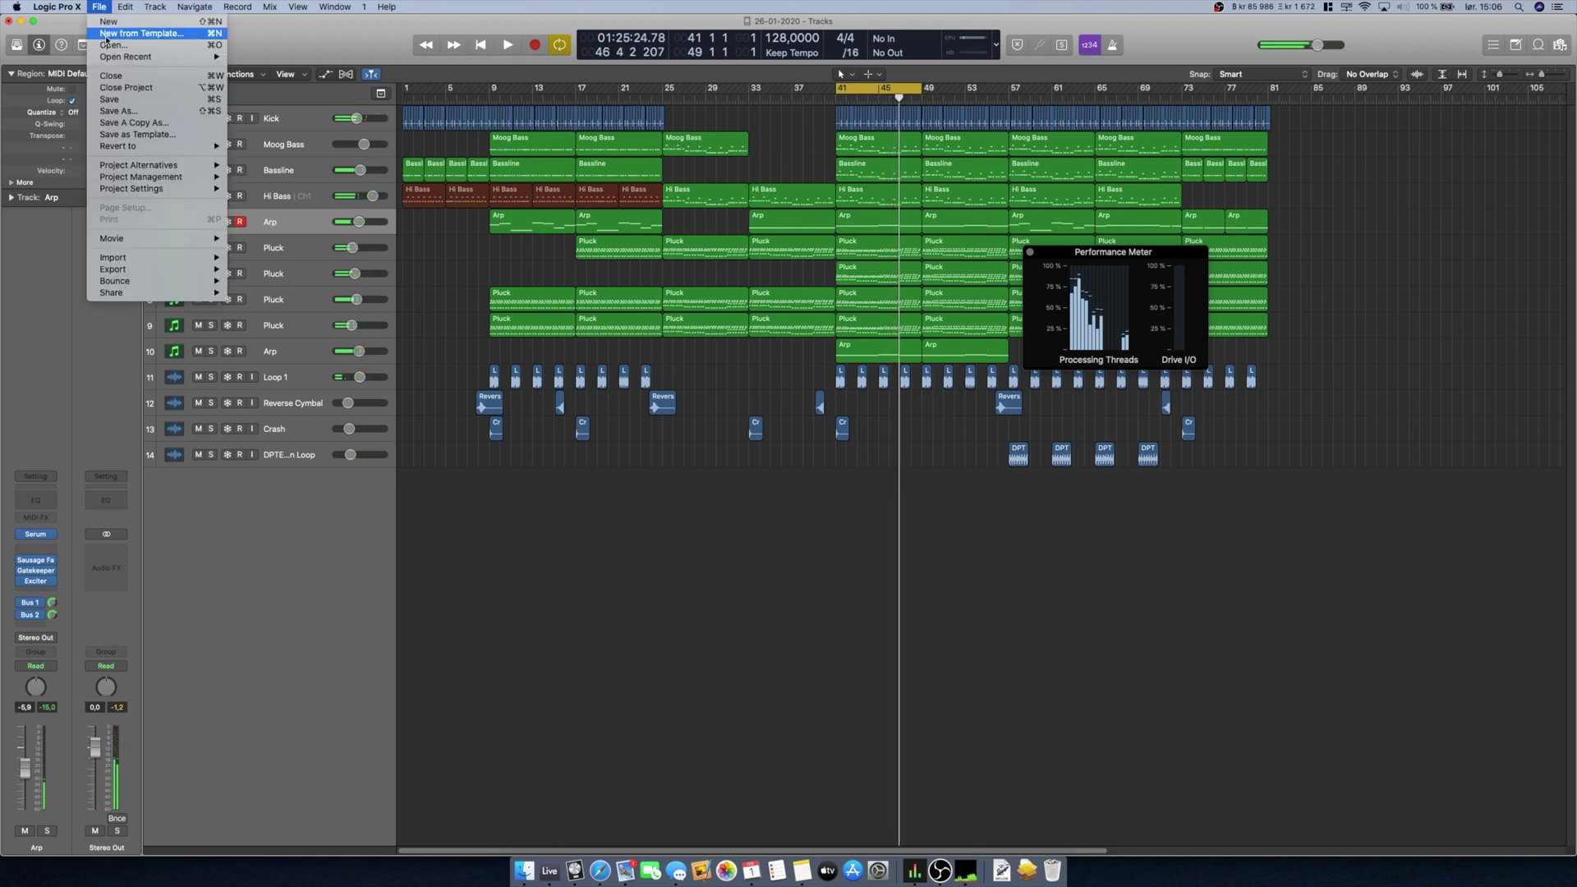
pyautogui.click(263, 188)
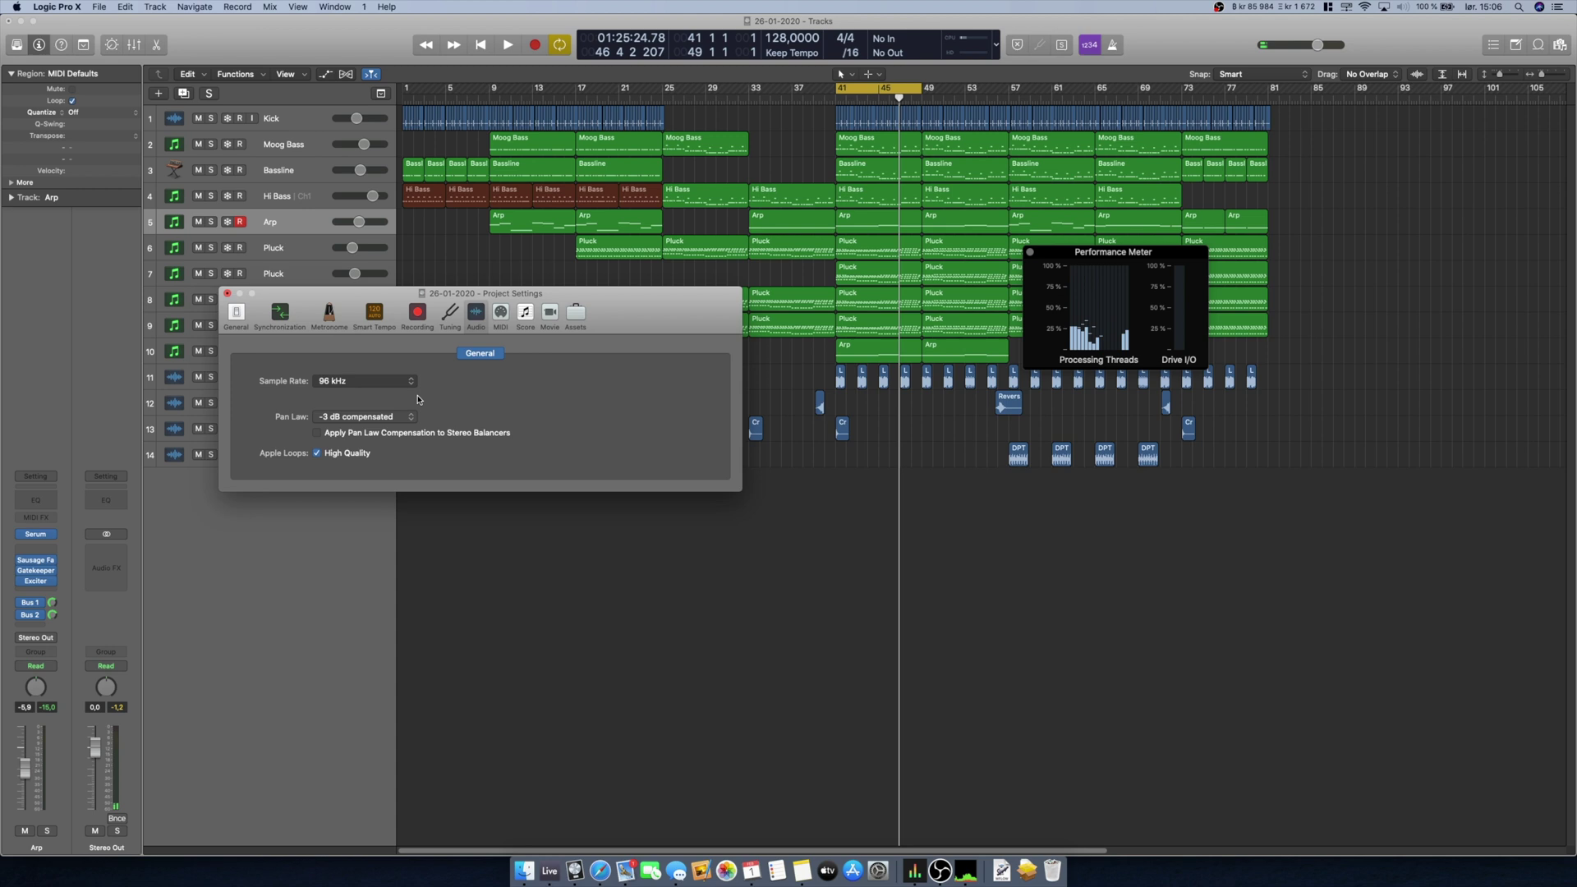
pyautogui.press('super+w')
pyautogui.press('space')
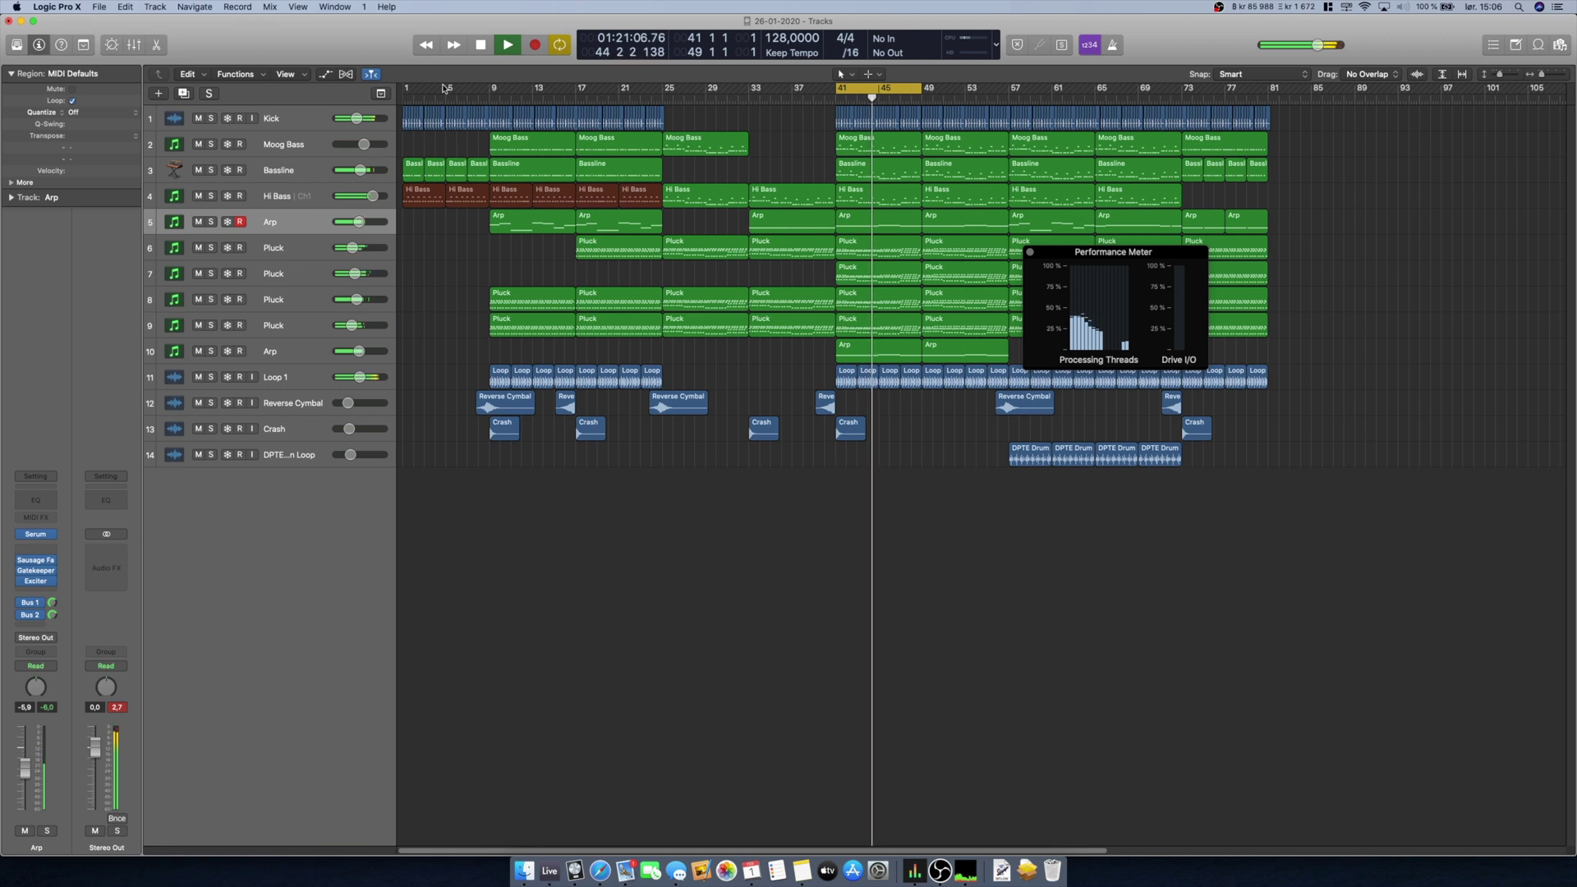
# Switch to Ableton Live and view the In/Out Sample Rate options in its audio preferences
pyautogui.click(551, 873)
pyautogui.click(42, 7)
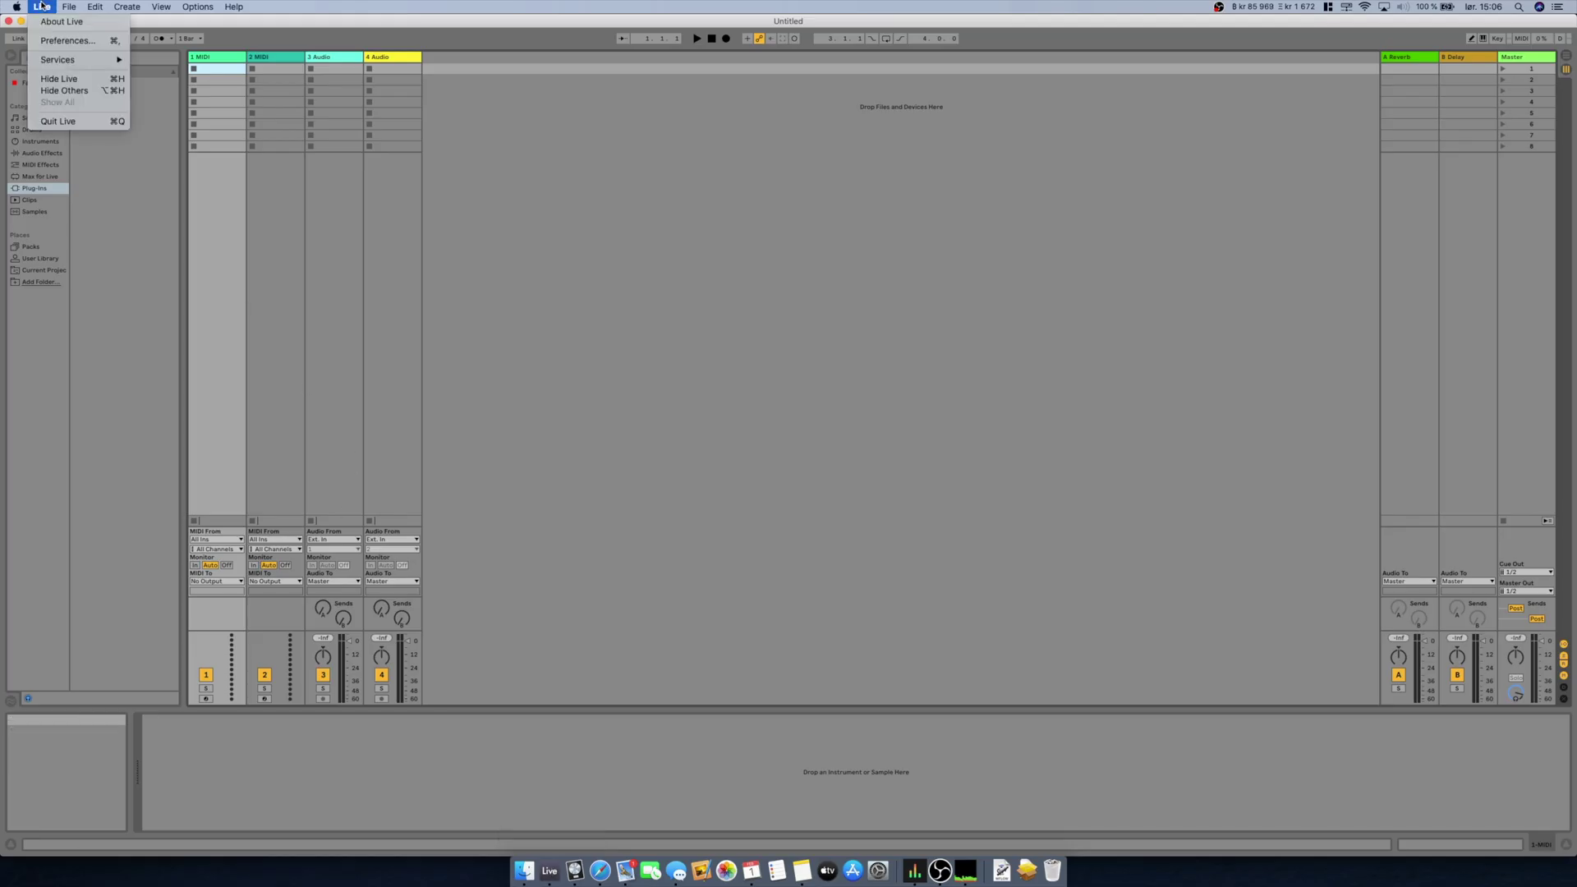
pyautogui.click(54, 42)
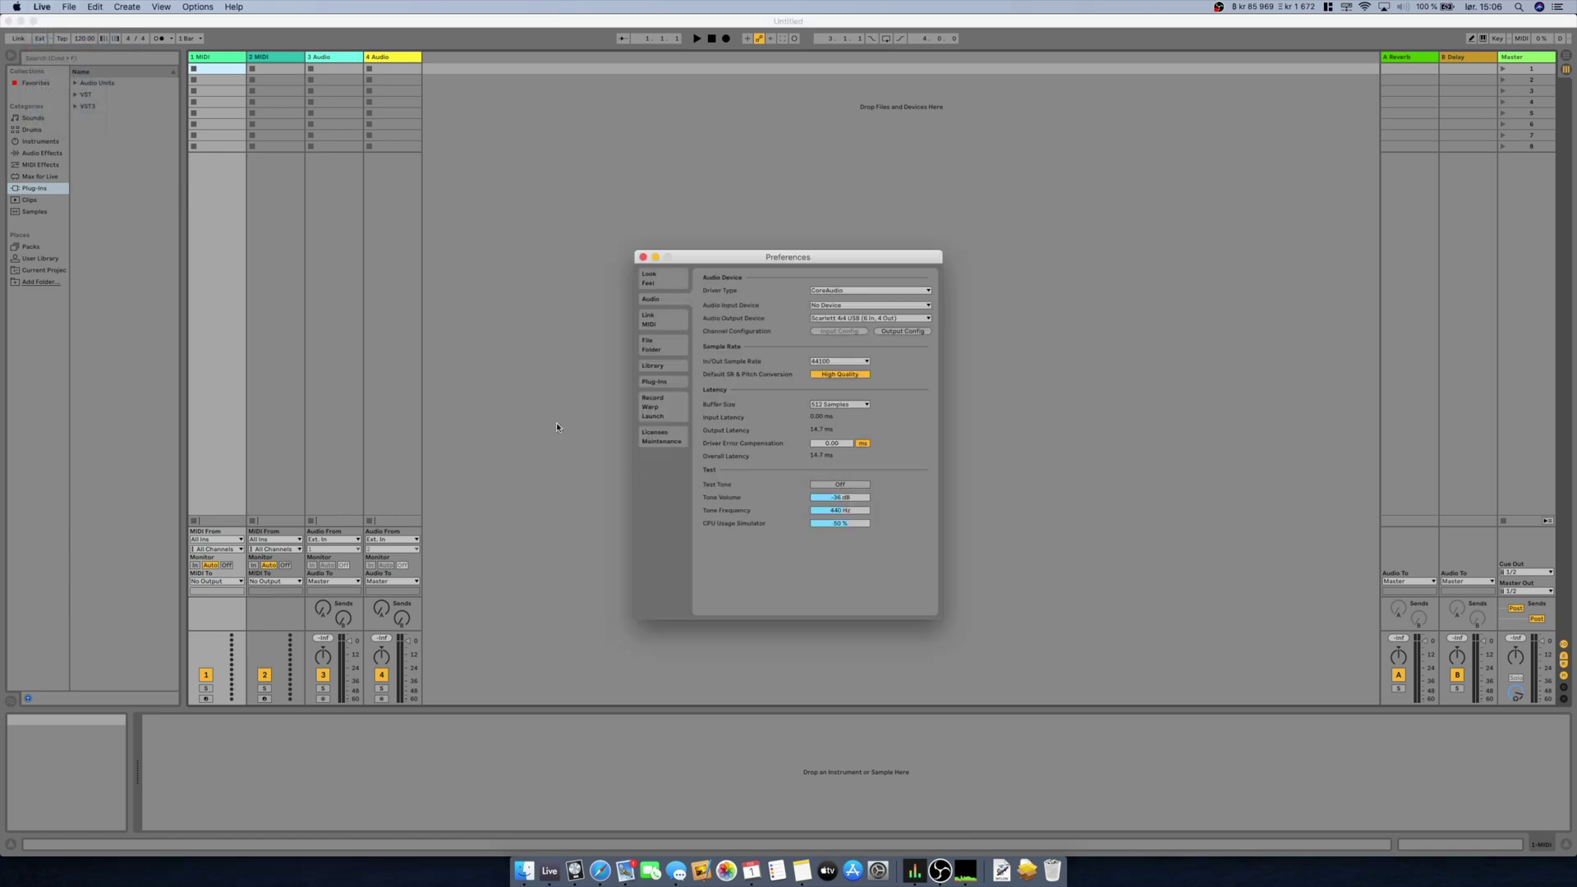
pyautogui.click(838, 362)
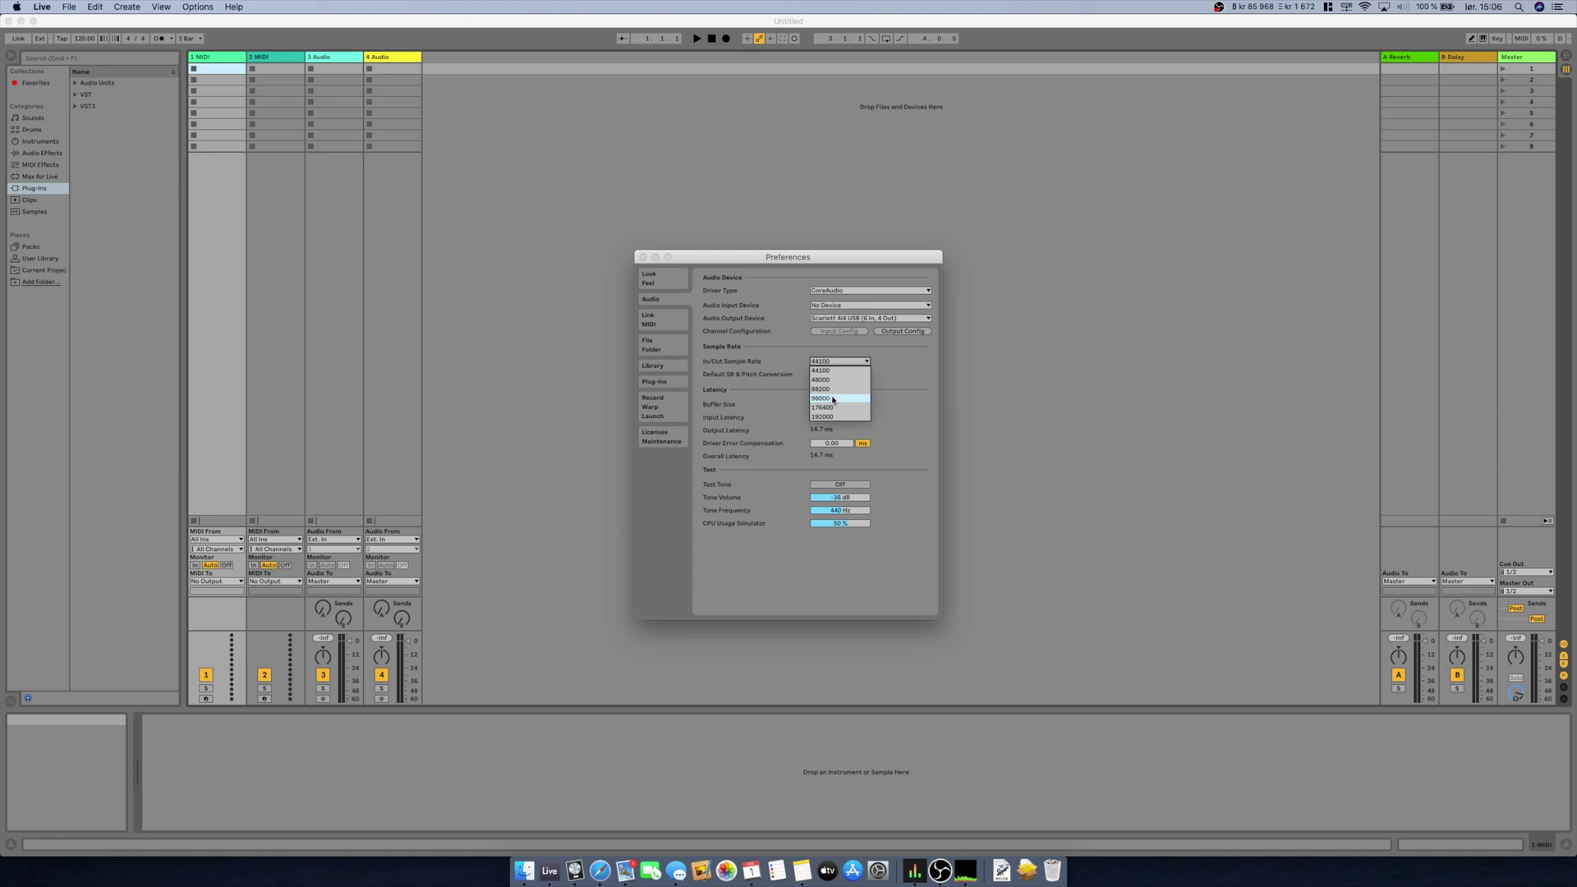
pyautogui.click(783, 334)
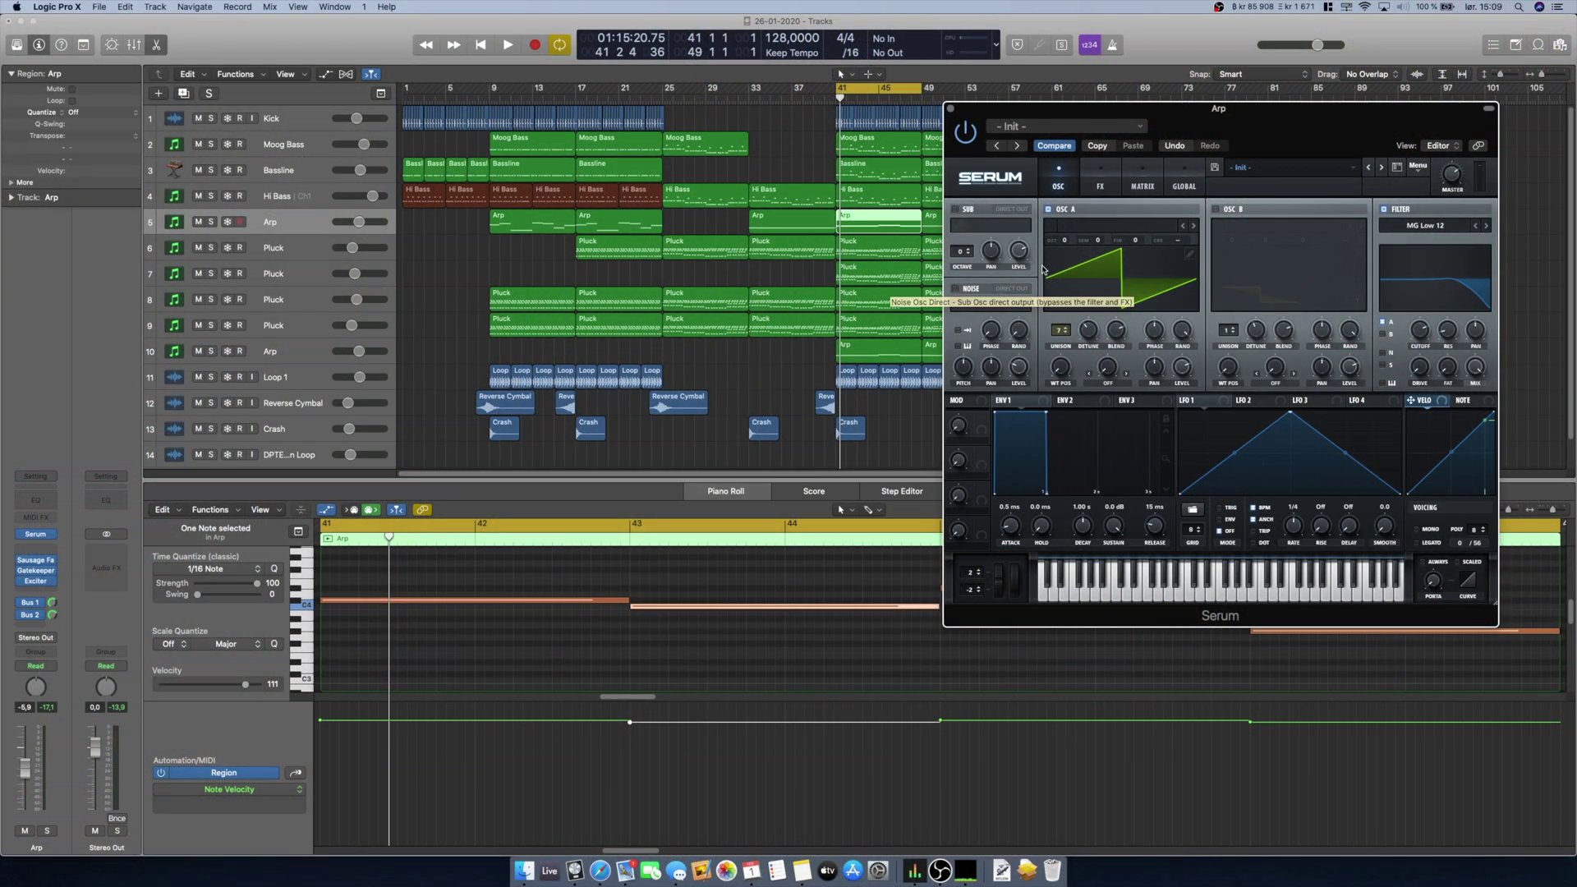
# In Logic Pro X, solo track 5, Arp, and play it with its Serum window open
pyautogui.moveTo(1278, 121); pyautogui.dragTo(1285, 152)
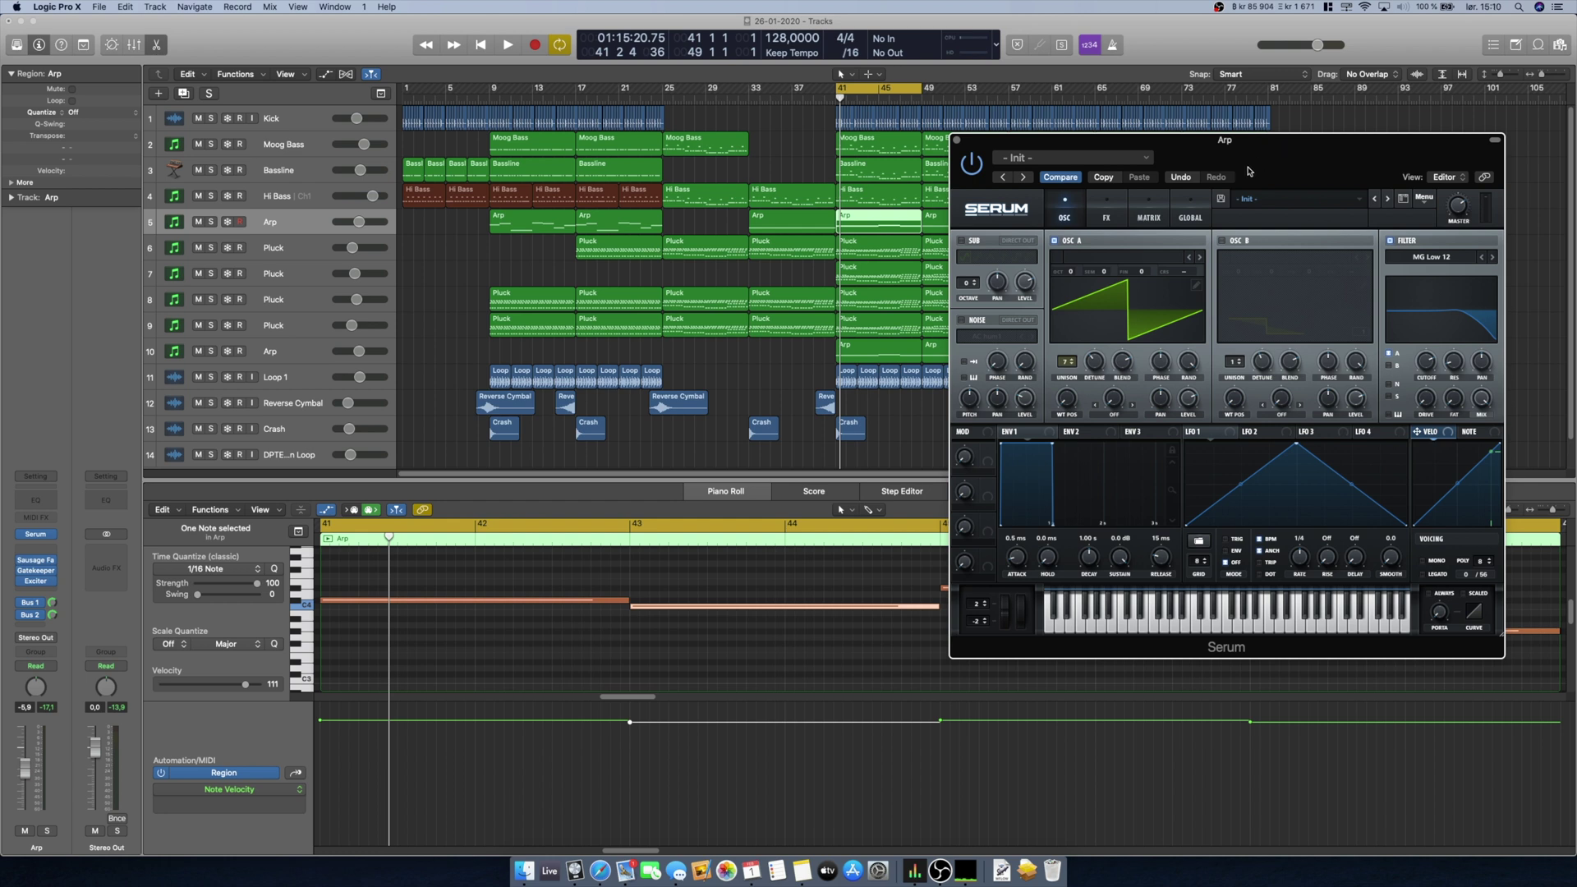
pyautogui.click(211, 223)
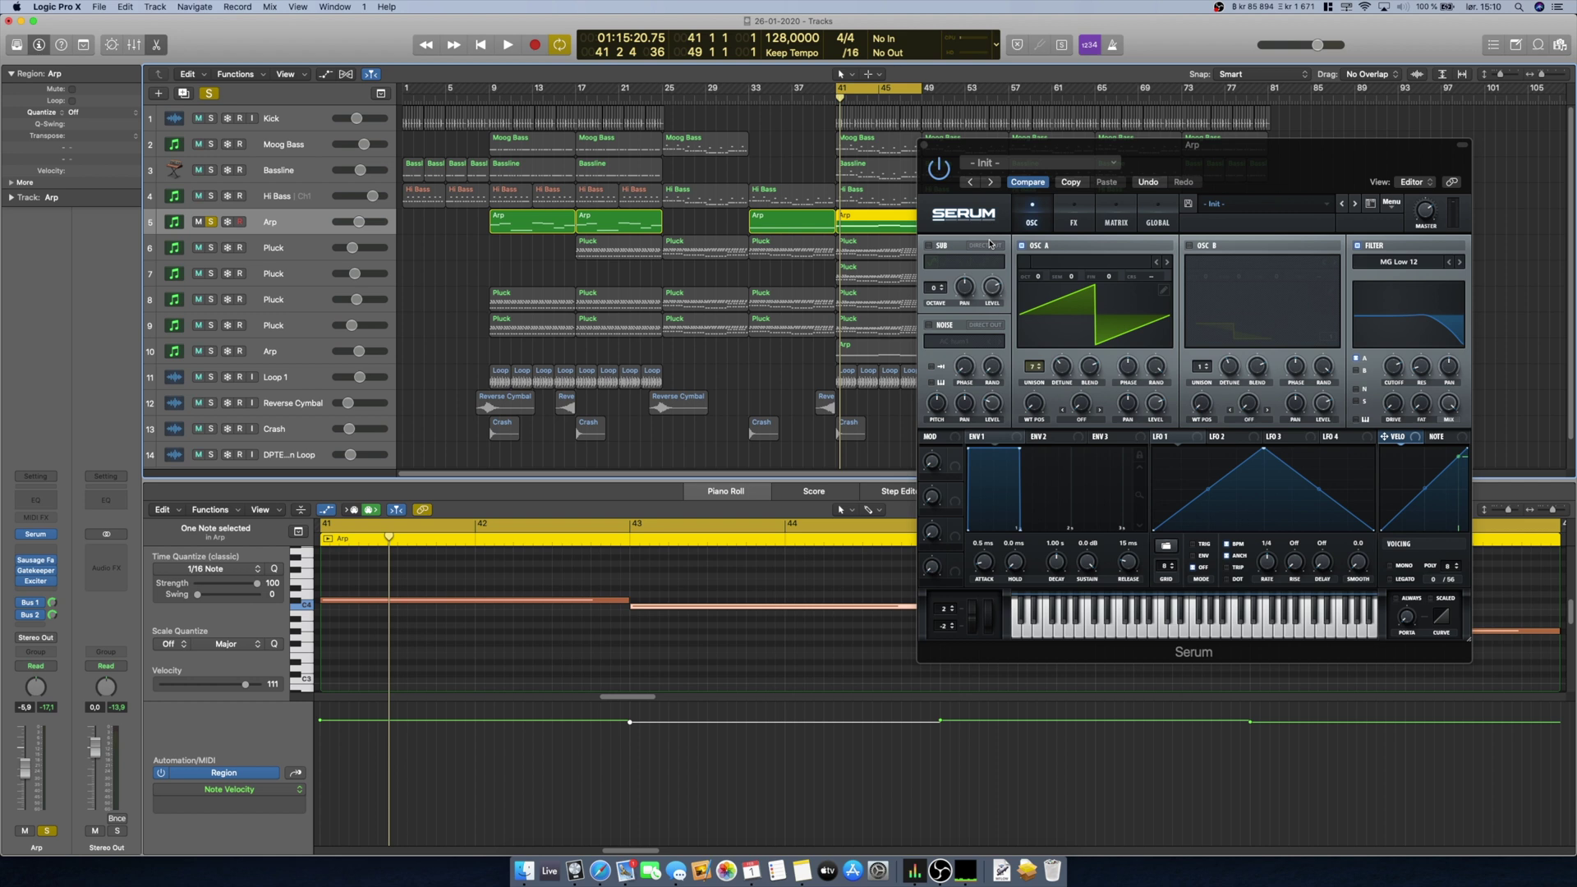
pyautogui.press('space')
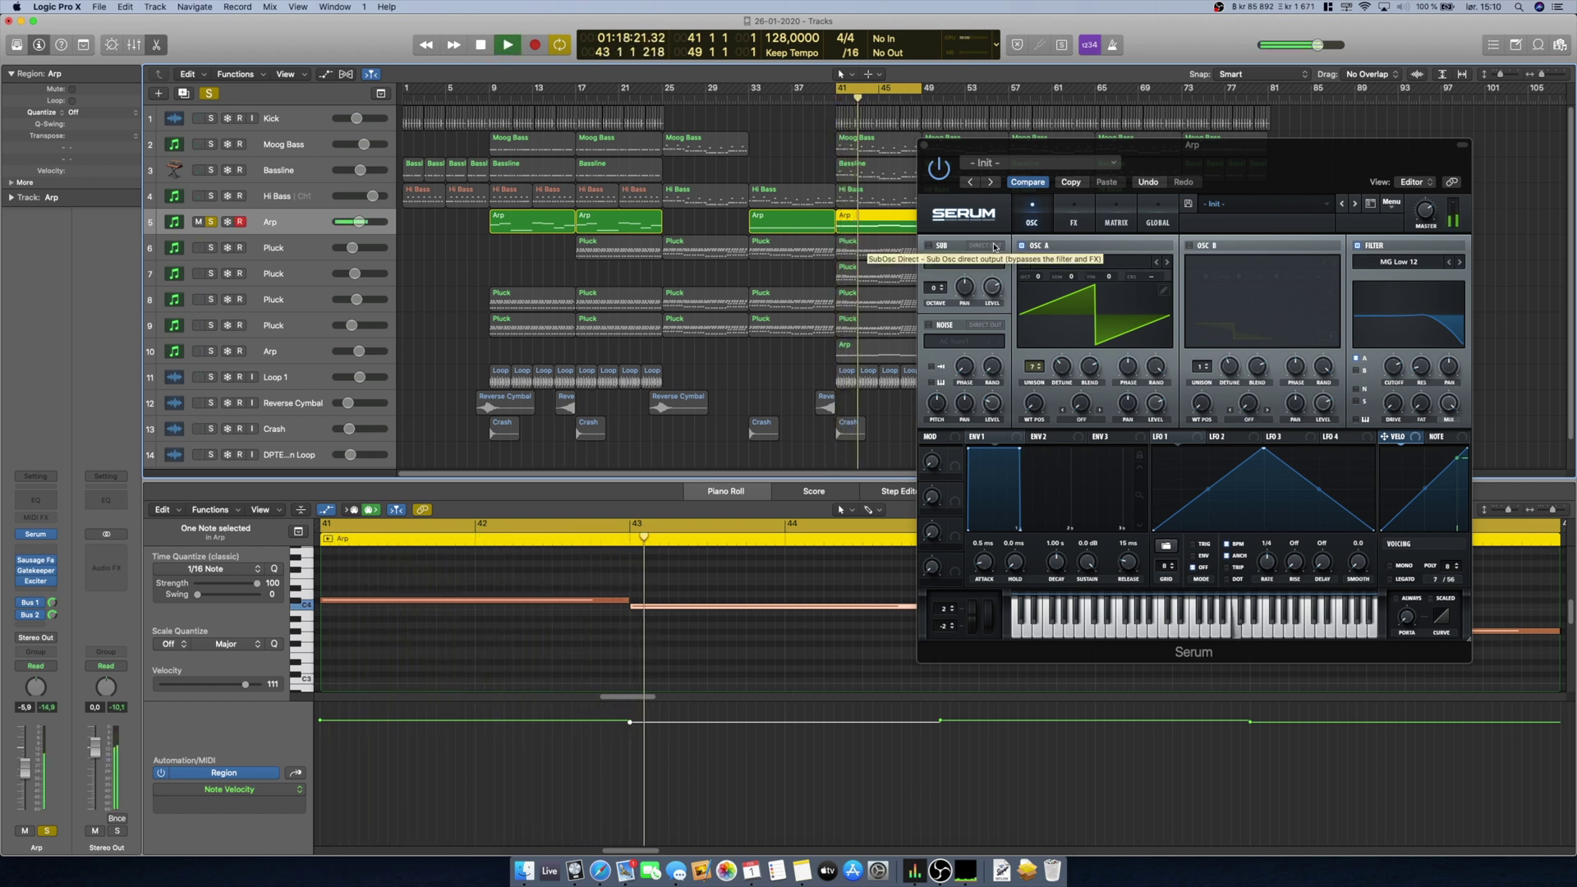
pyautogui.press('space')
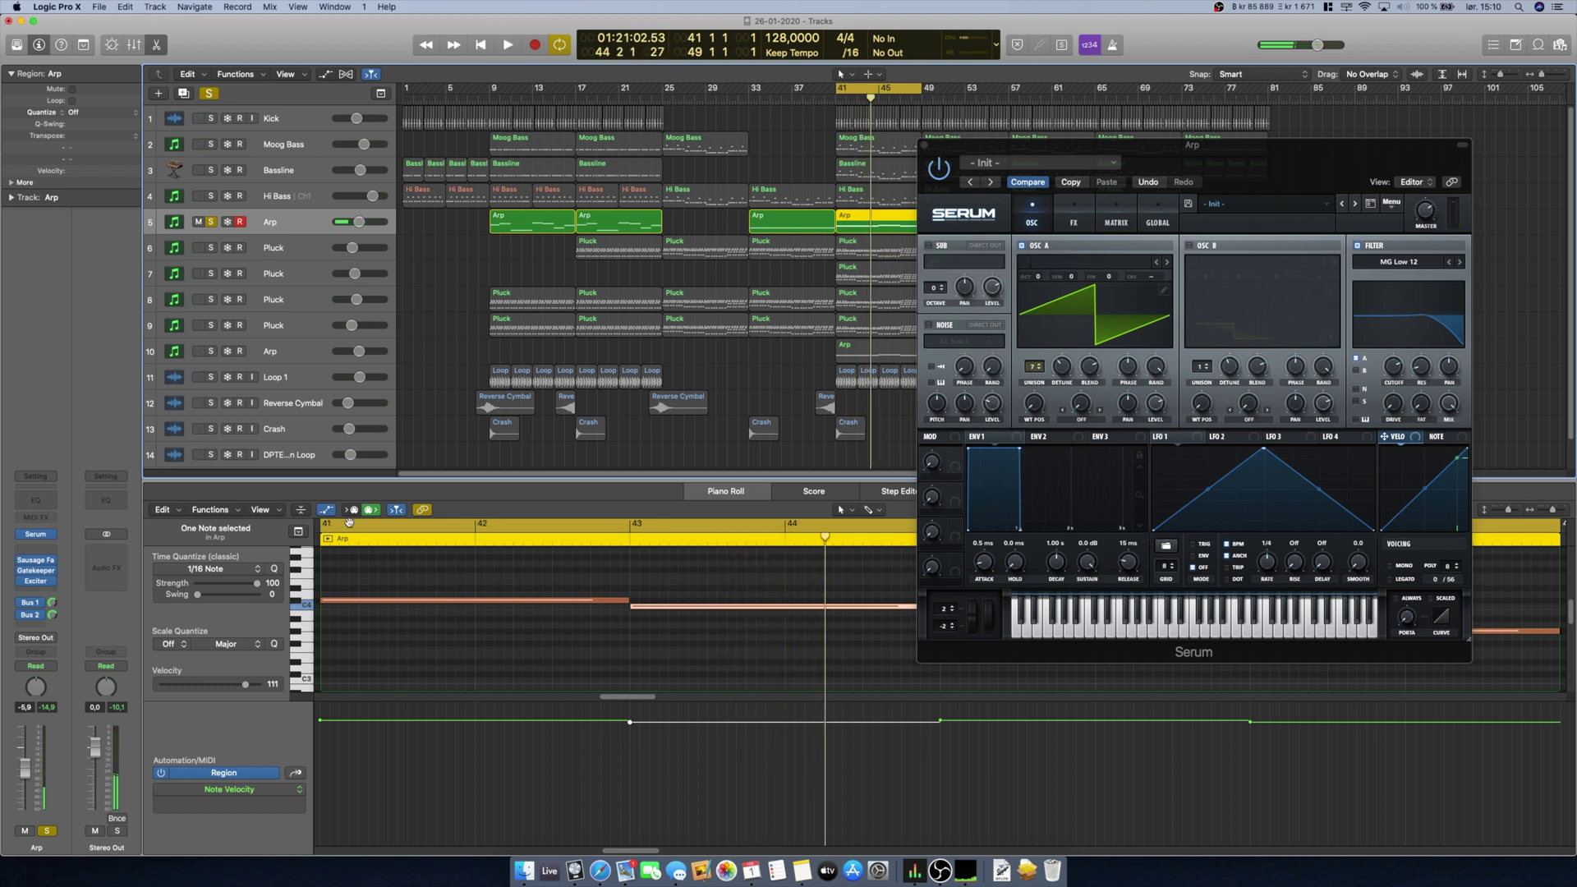
# Examine the oscillator quality settings on Serum's Global page and play the soloed Arp track
pyautogui.moveTo(1272, 156); pyautogui.dragTo(1228, 156)
pyautogui.moveTo(1134, 192); pyautogui.dragTo(1088, 180)
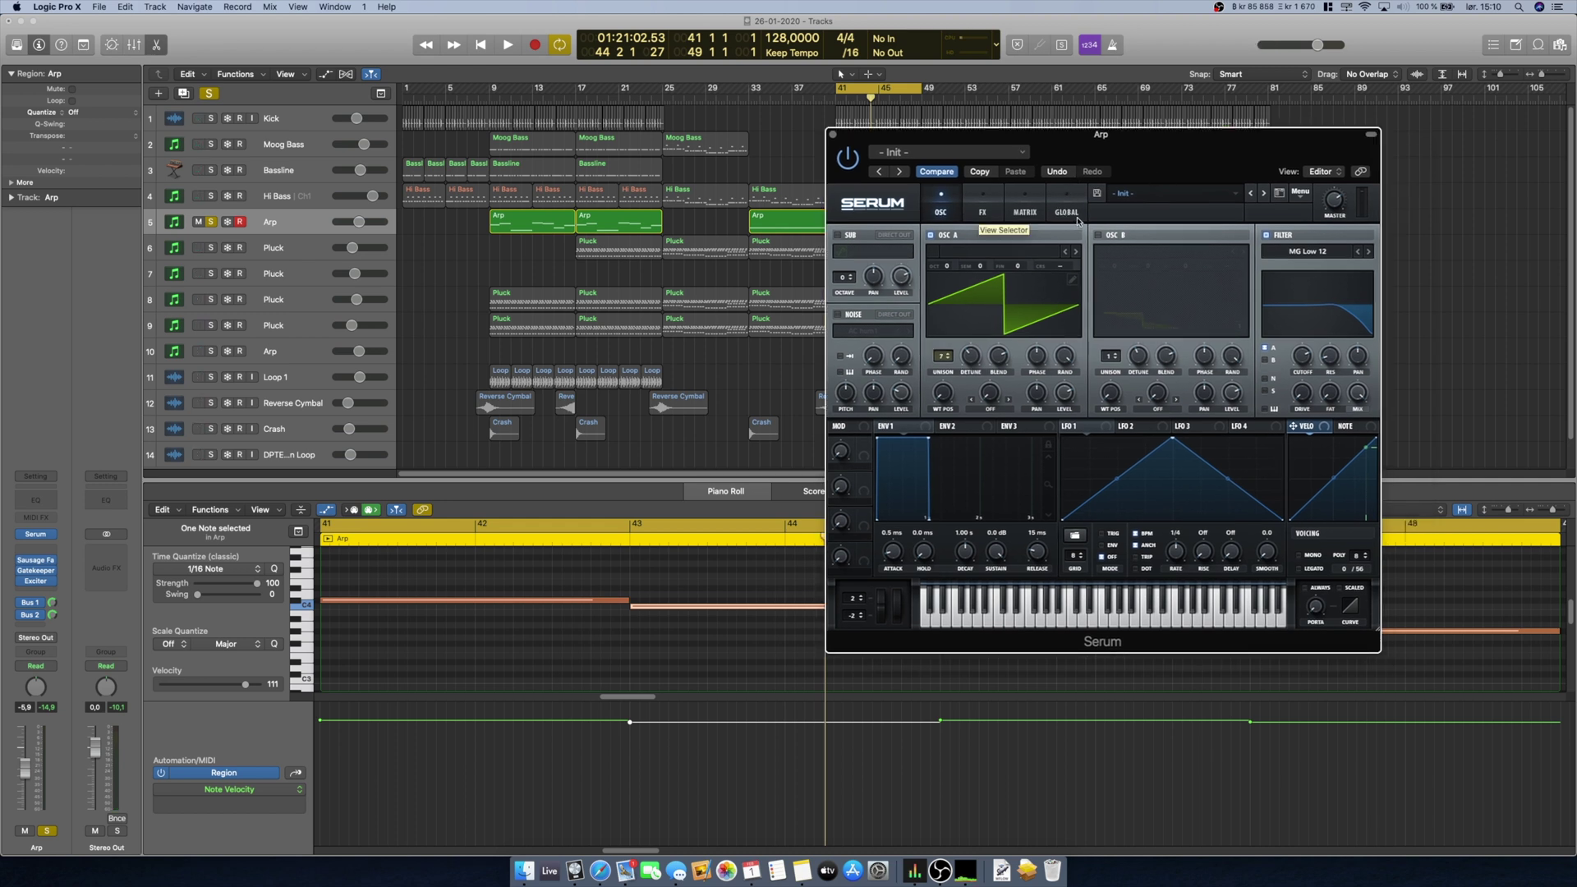
pyautogui.click(1067, 205)
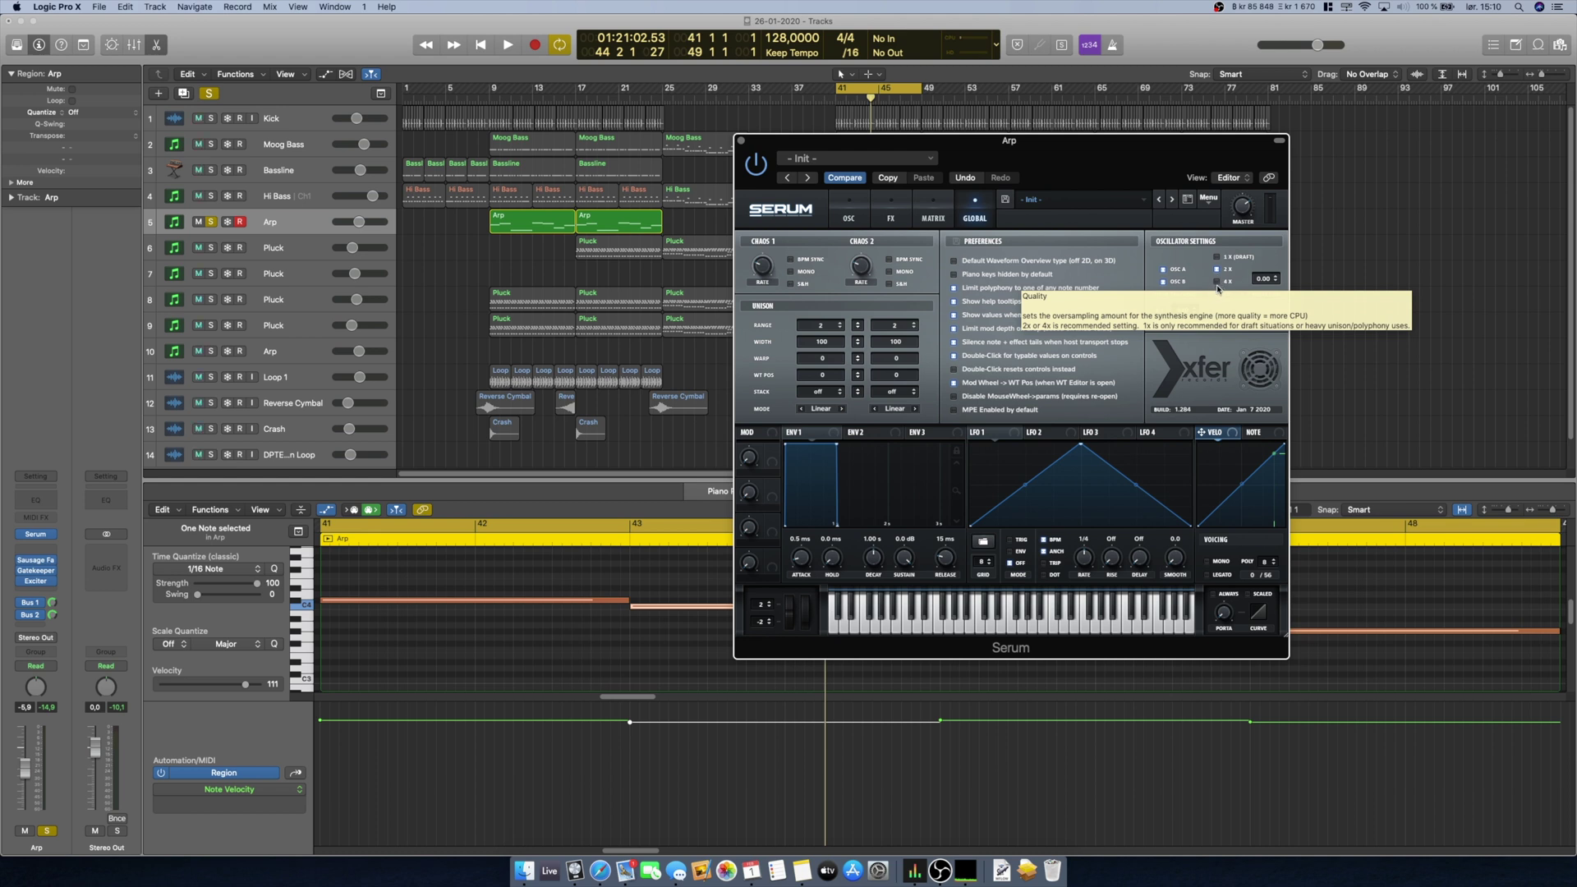
pyautogui.moveTo(1105, 147)
pyautogui.mouseDown()
pyautogui.moveTo(1059, 149)
pyautogui.moveTo(1125, 127)
pyautogui.mouseUp()
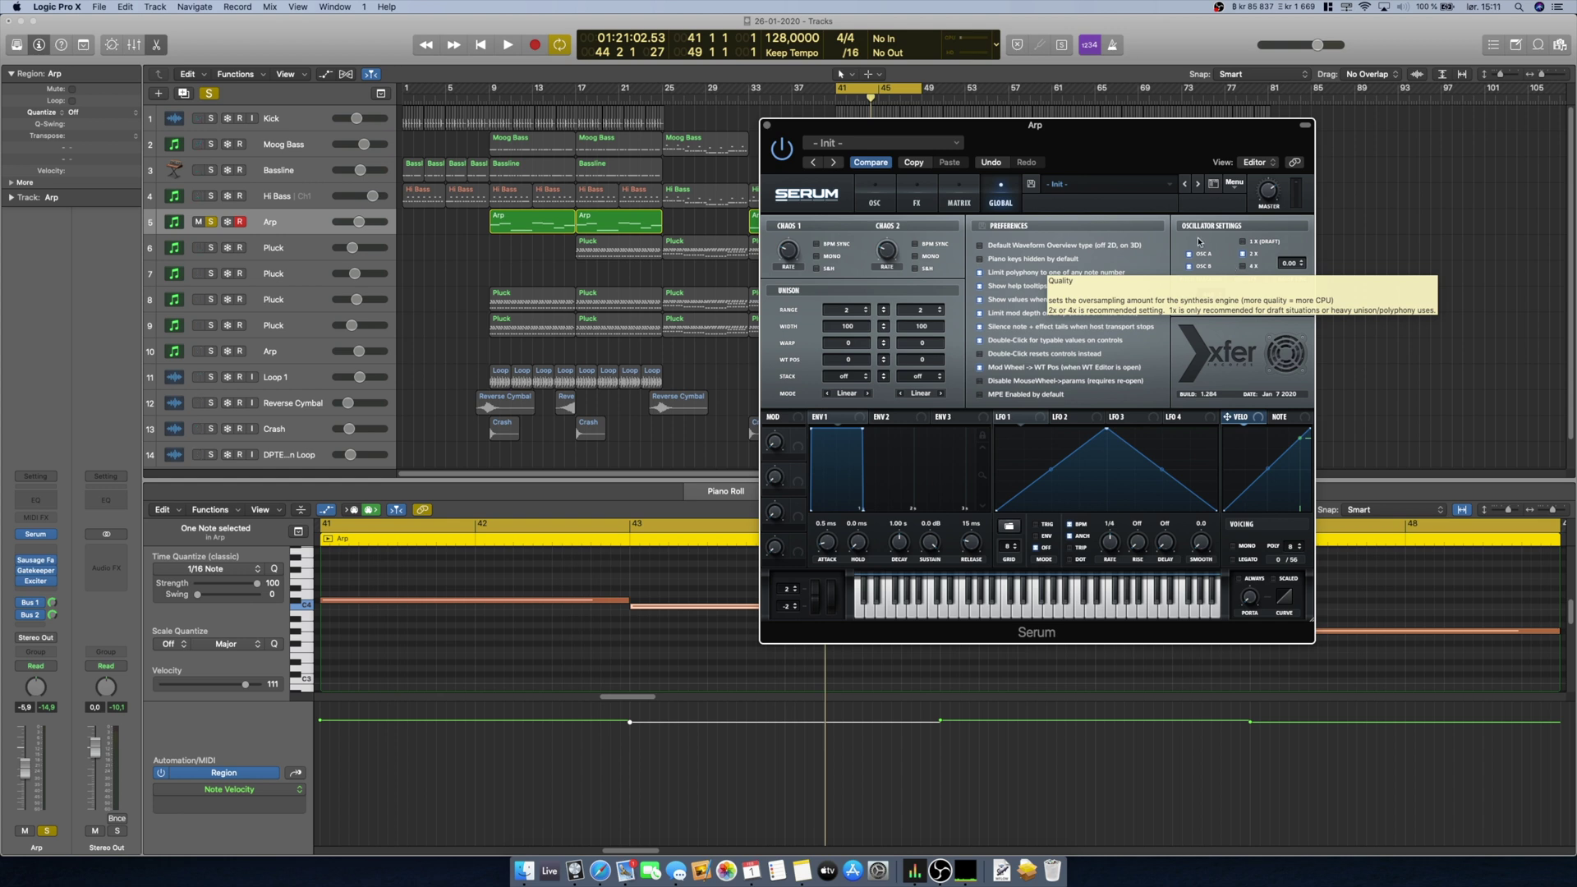
pyautogui.moveTo(1091, 144); pyautogui.dragTo(1208, 172)
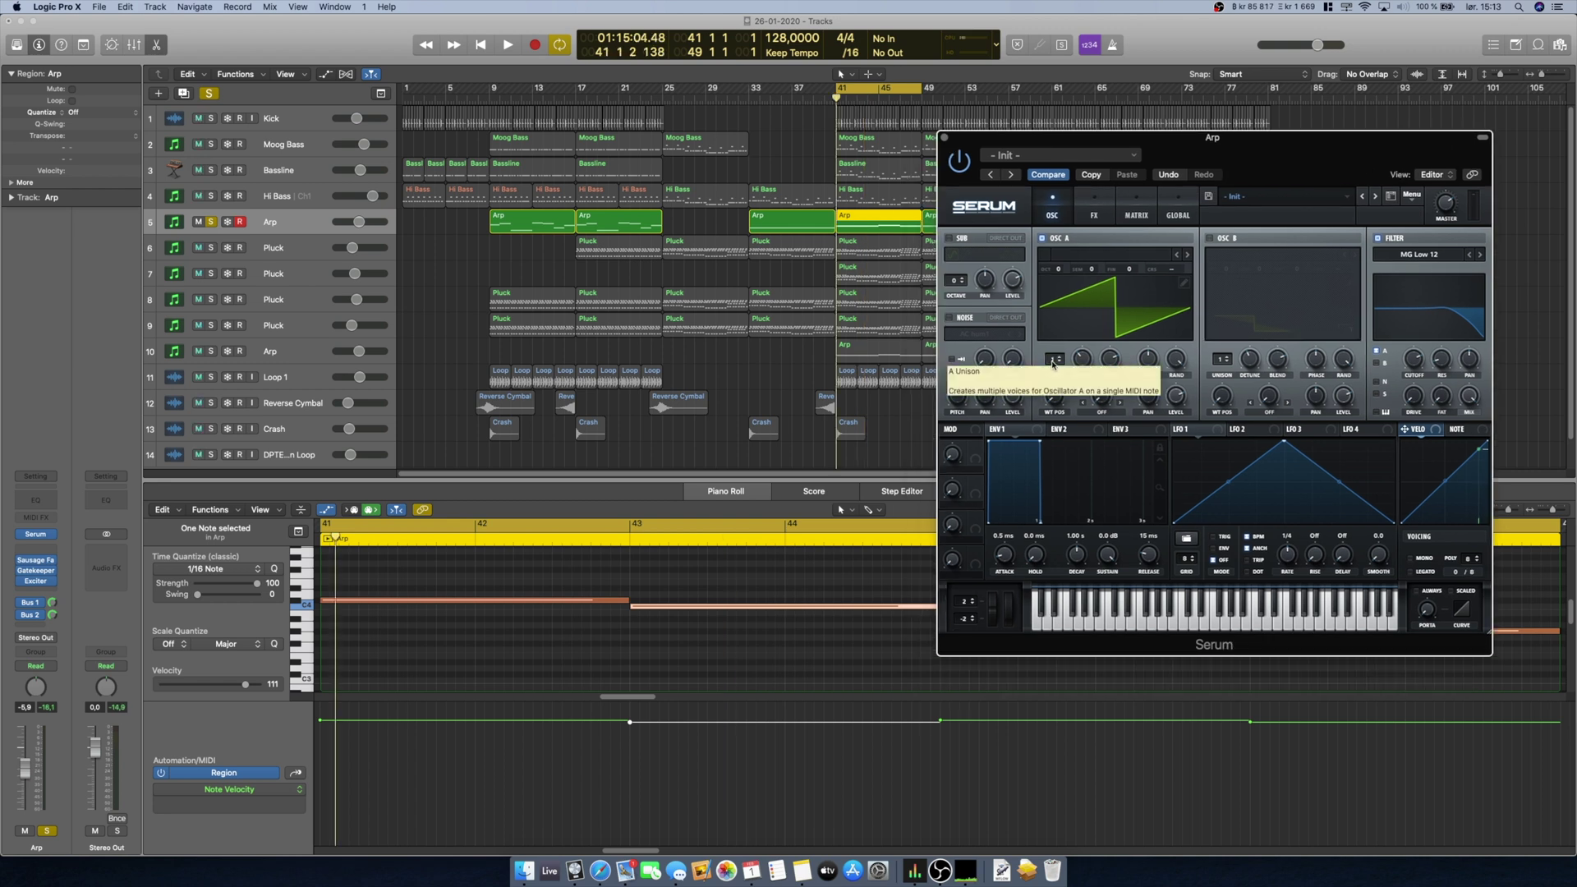
pyautogui.press('space')
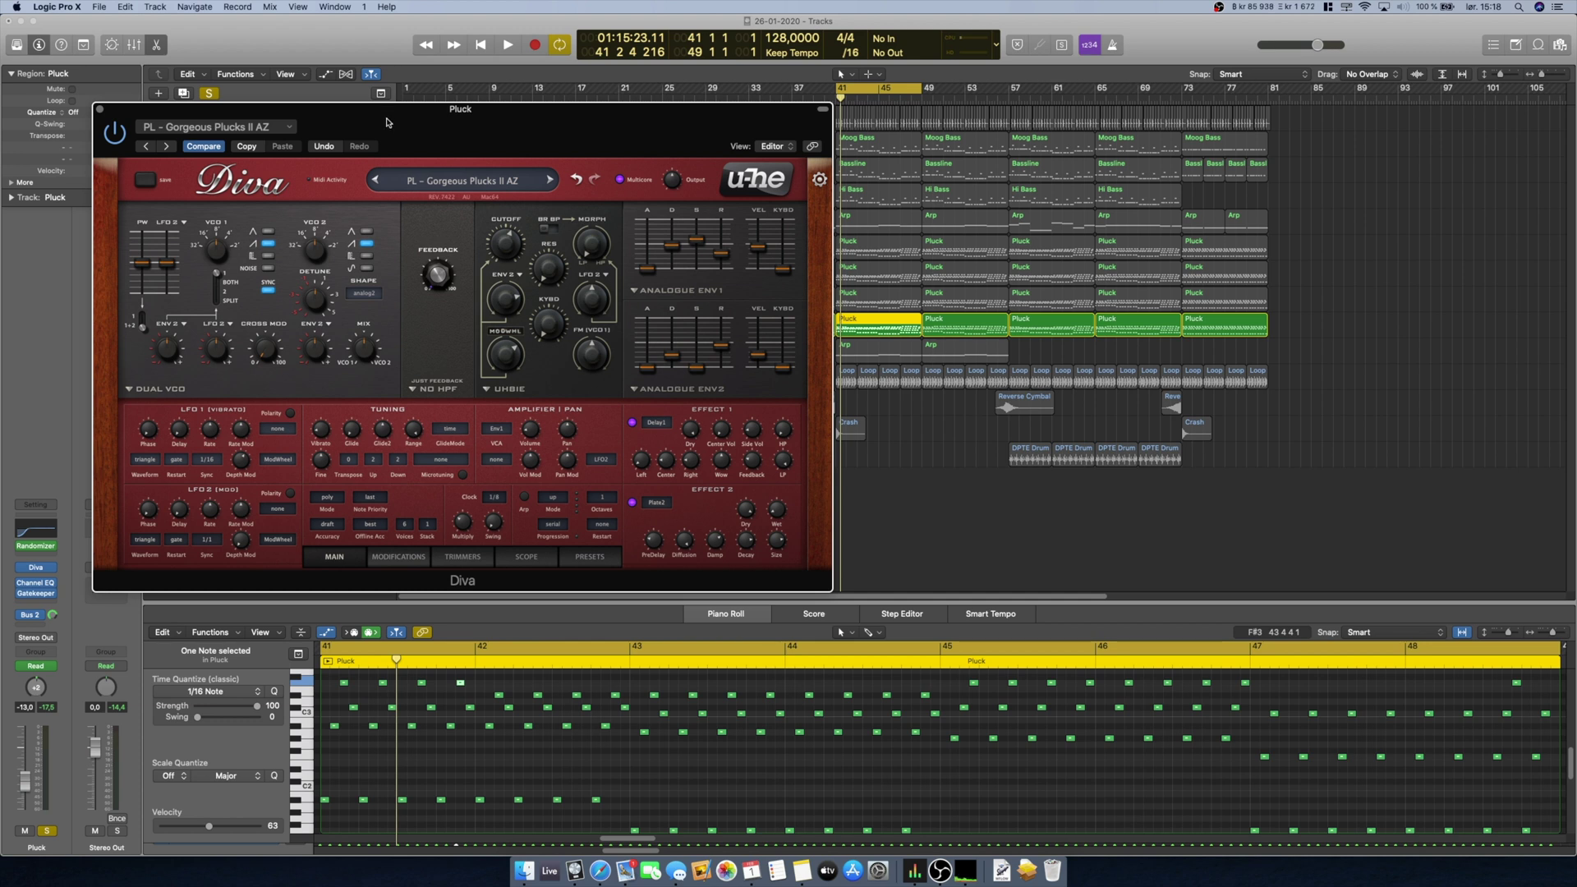
# Examine the Accuracy and Offline Acc settings of the Diva synth on the soloed Pluck track
pyautogui.click(334, 527)
pyautogui.click(355, 534)
pyautogui.click(371, 527)
pyautogui.click(377, 530)
pyautogui.click(380, 532)
pyautogui.click(404, 546)
pyautogui.click(408, 530)
pyautogui.click(427, 593)
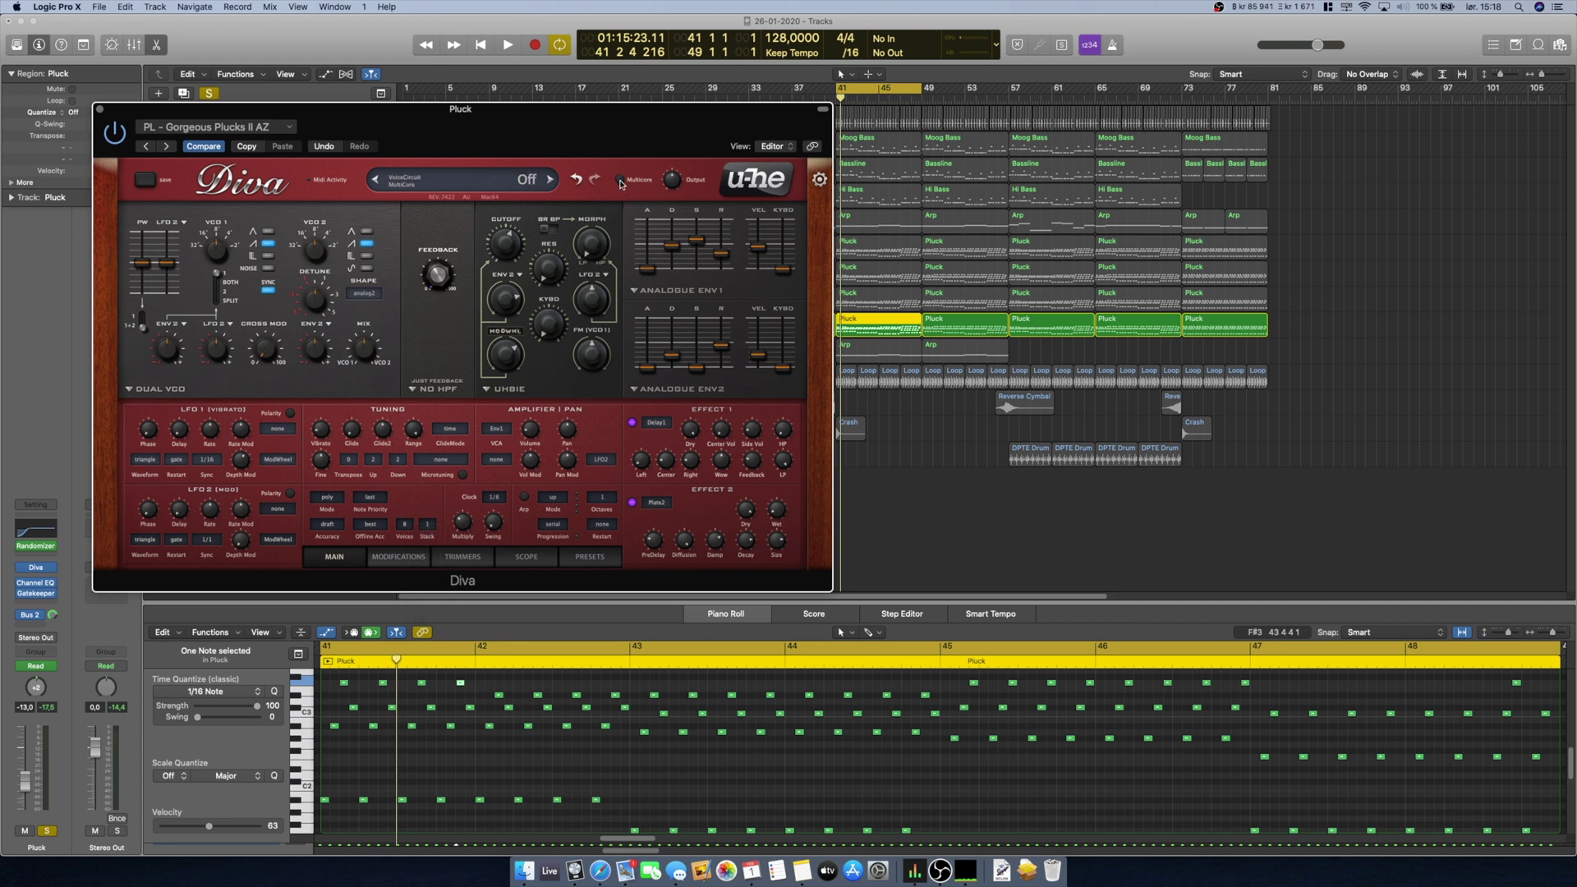
# Choose best for Diva's Offline Acc setting on the Pluck track
pyautogui.moveTo(504, 128); pyautogui.dragTo(649, 165)
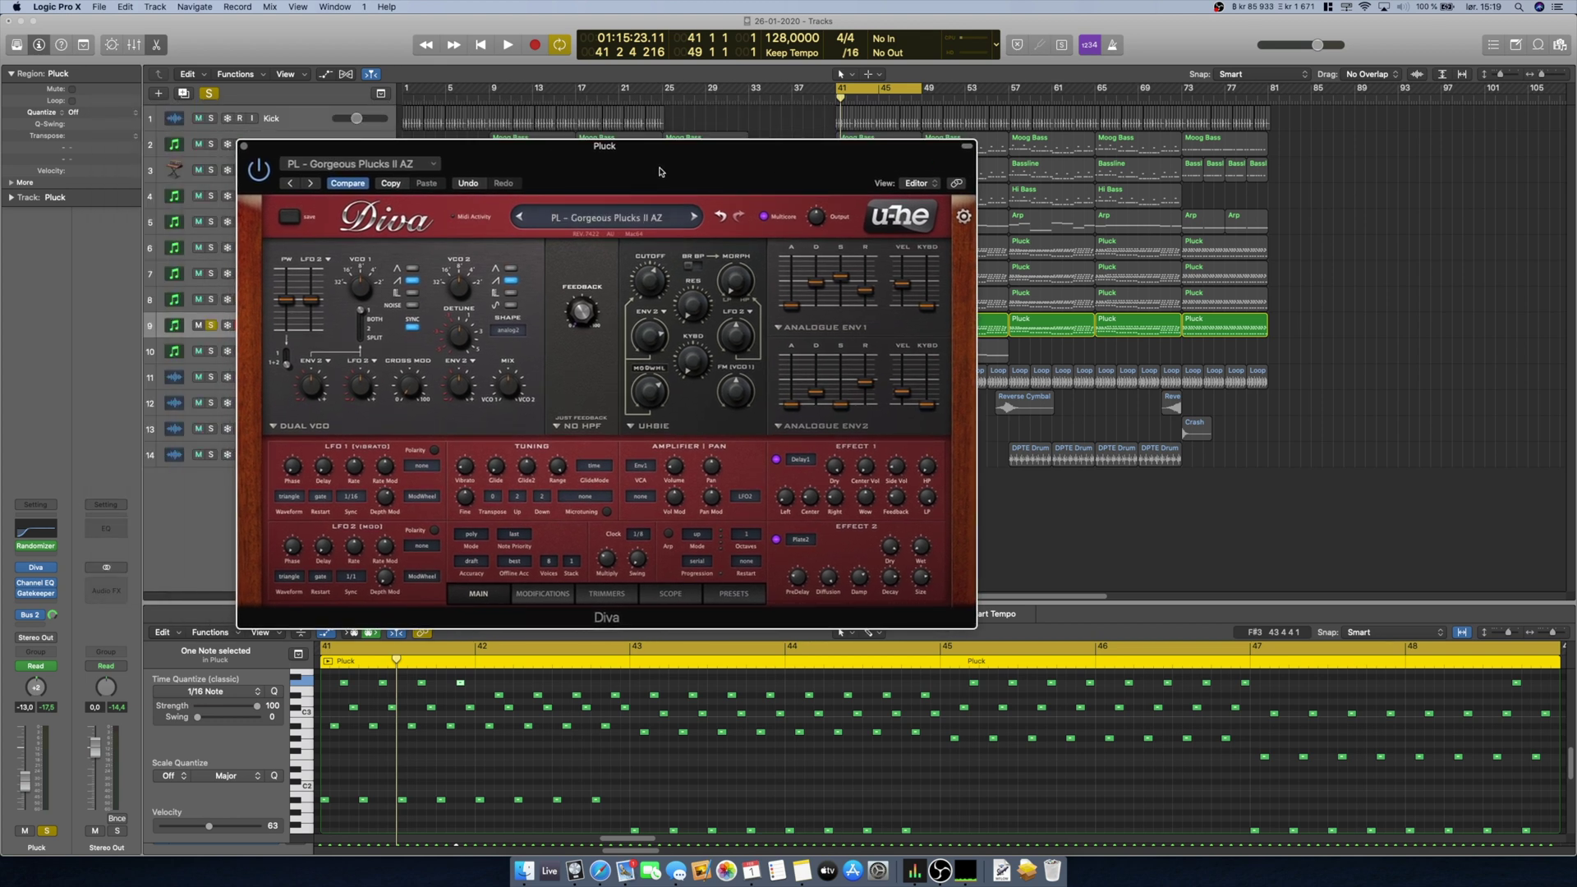
pyautogui.moveTo(650, 164); pyautogui.dragTo(530, 139)
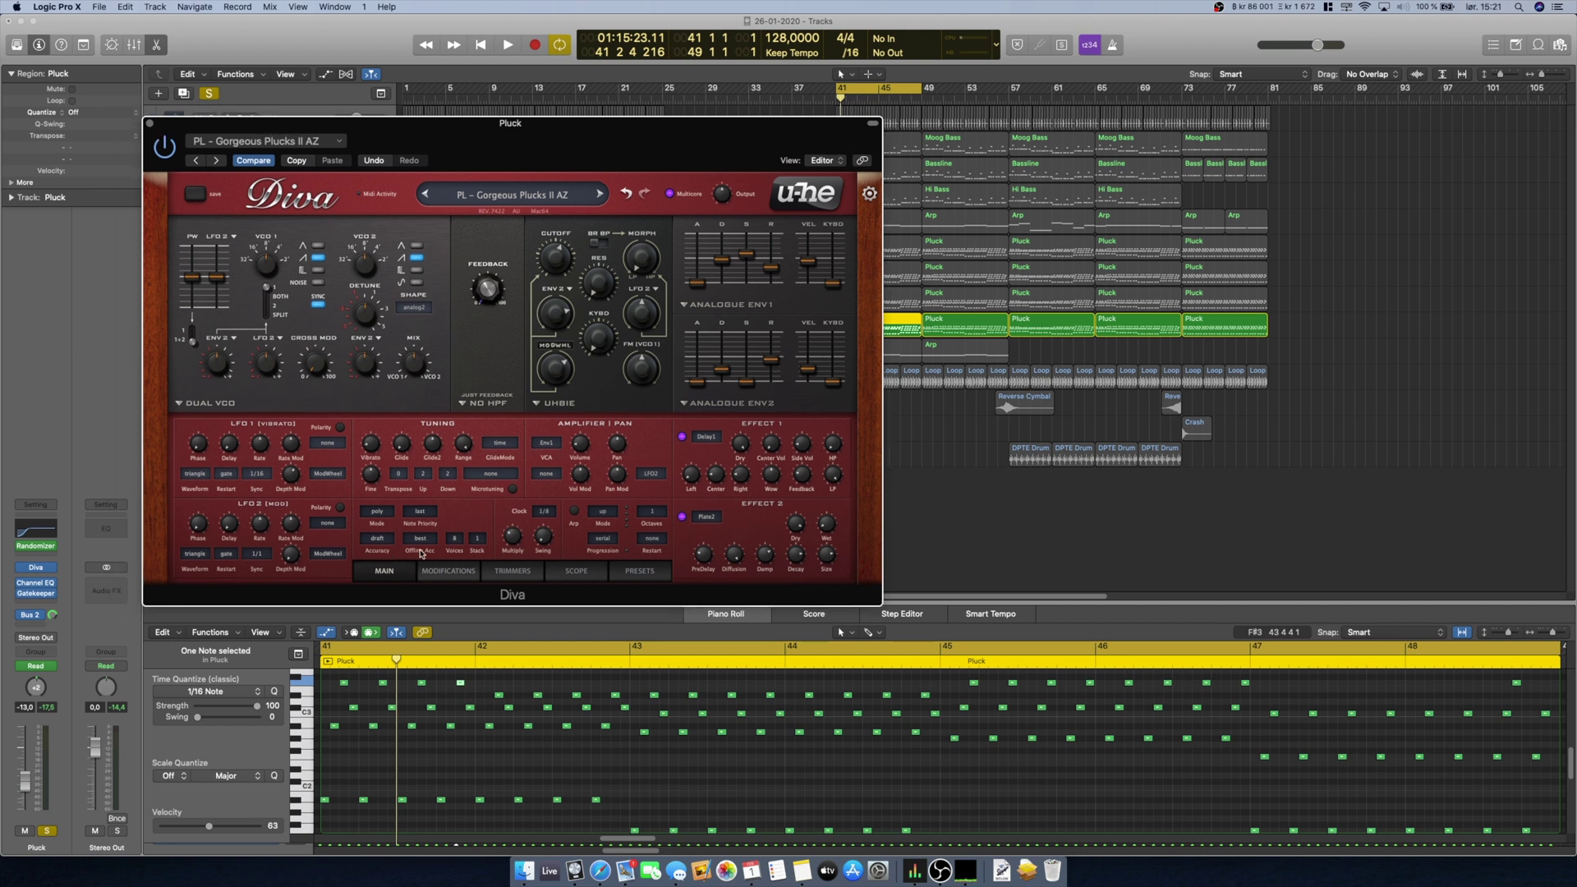
pyautogui.moveTo(426, 543)
pyautogui.click(422, 544)
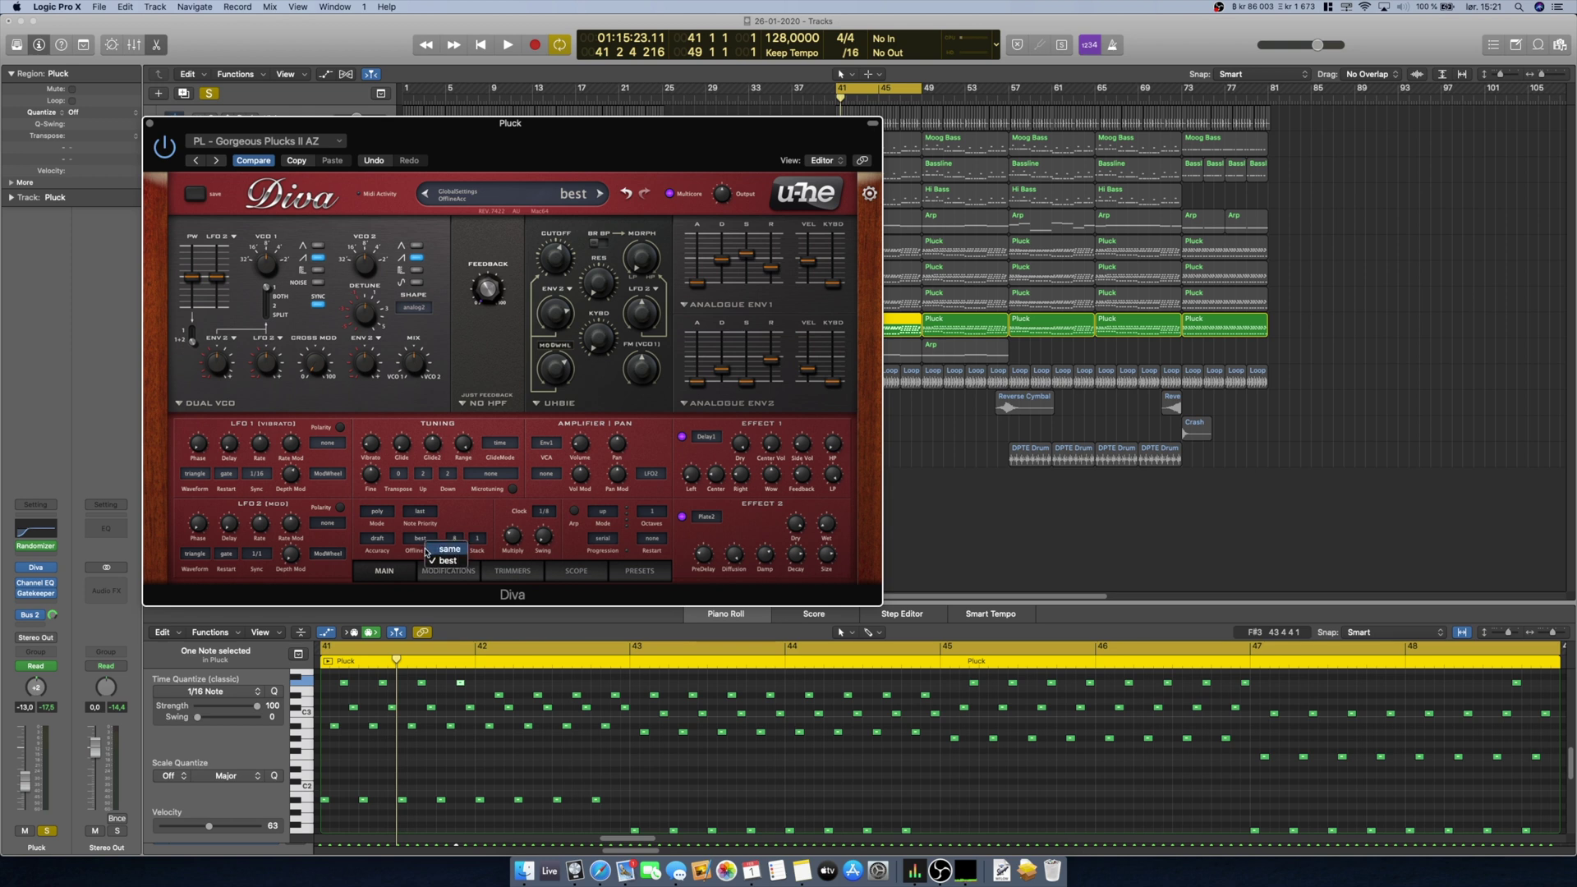
pyautogui.click(444, 560)
pyautogui.click(431, 551)
pyautogui.click(432, 566)
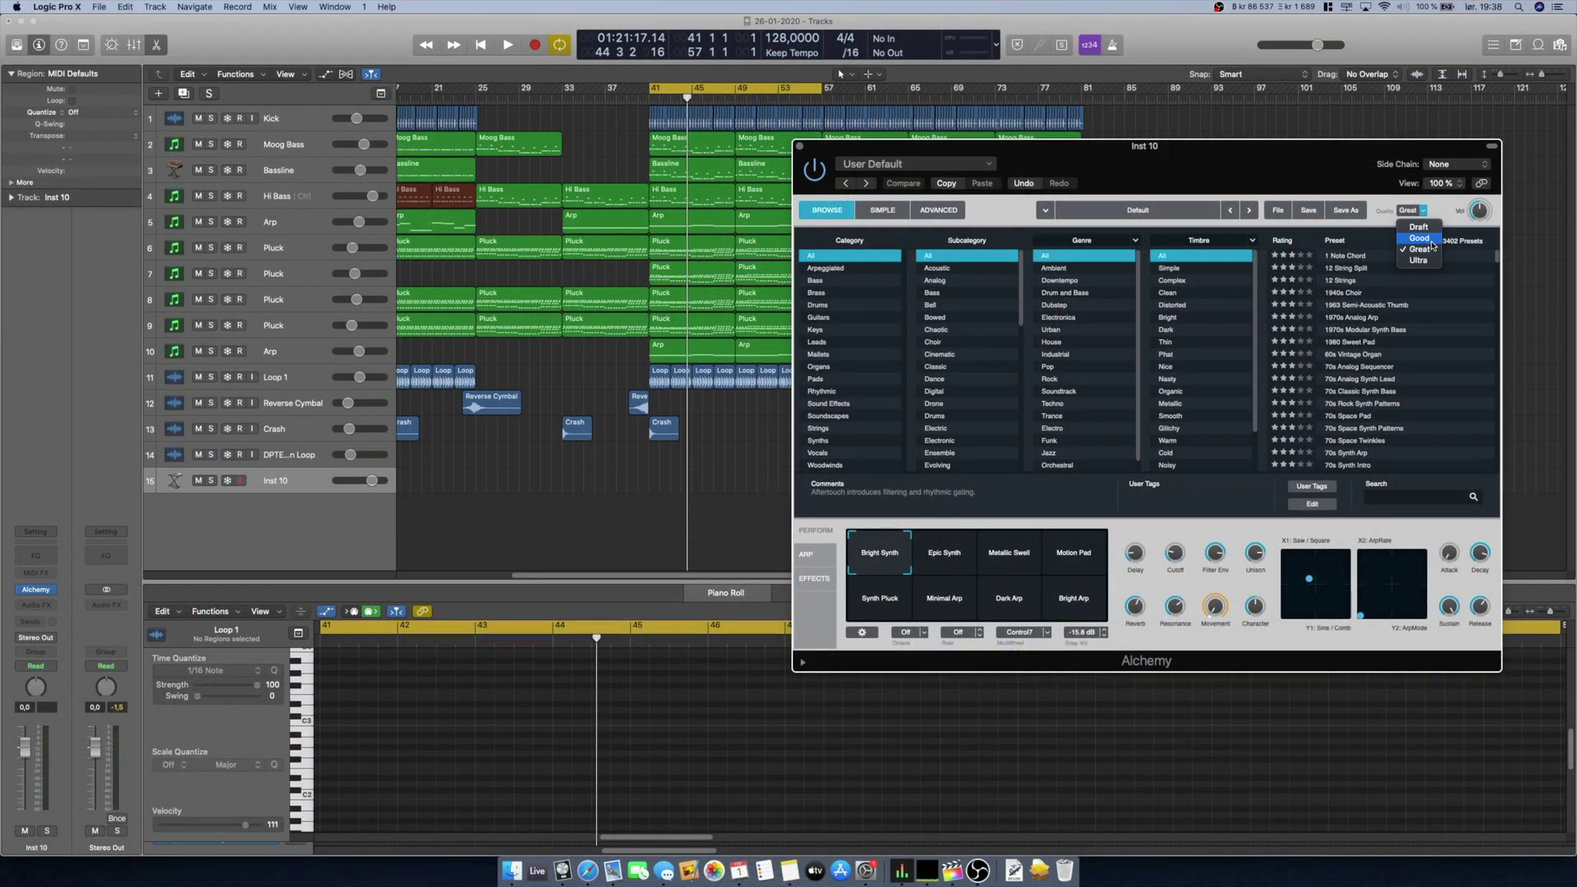
# Close the Quality options of the Alchemy synth on the Inst 10 track without changing them and move its window aside
pyautogui.press('Escape')
pyautogui.moveTo(1318, 192); pyautogui.dragTo(1244, 186)
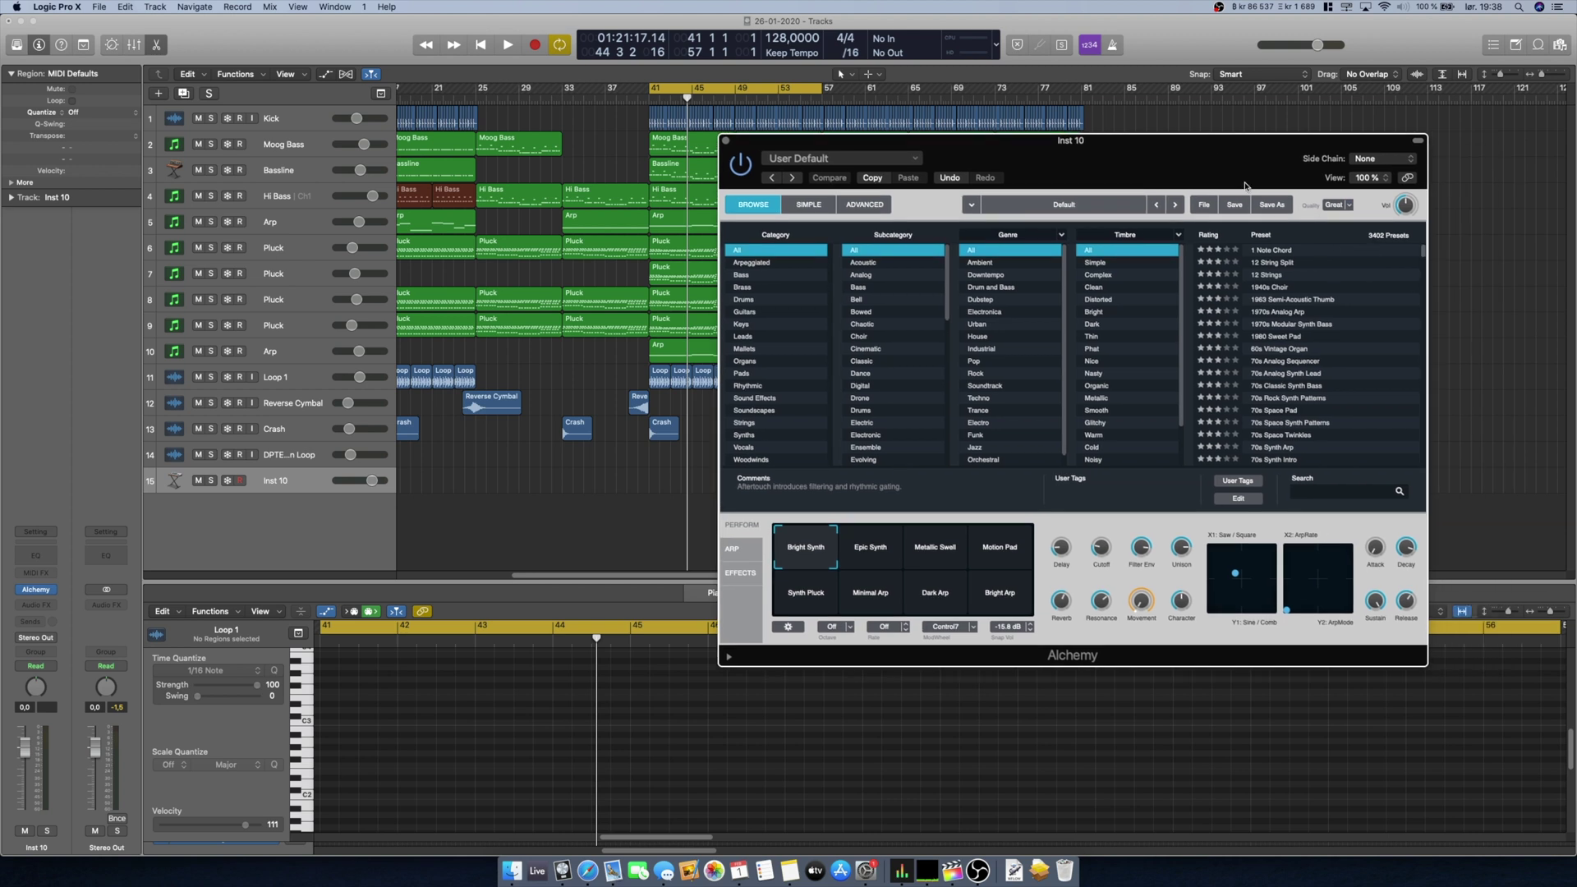
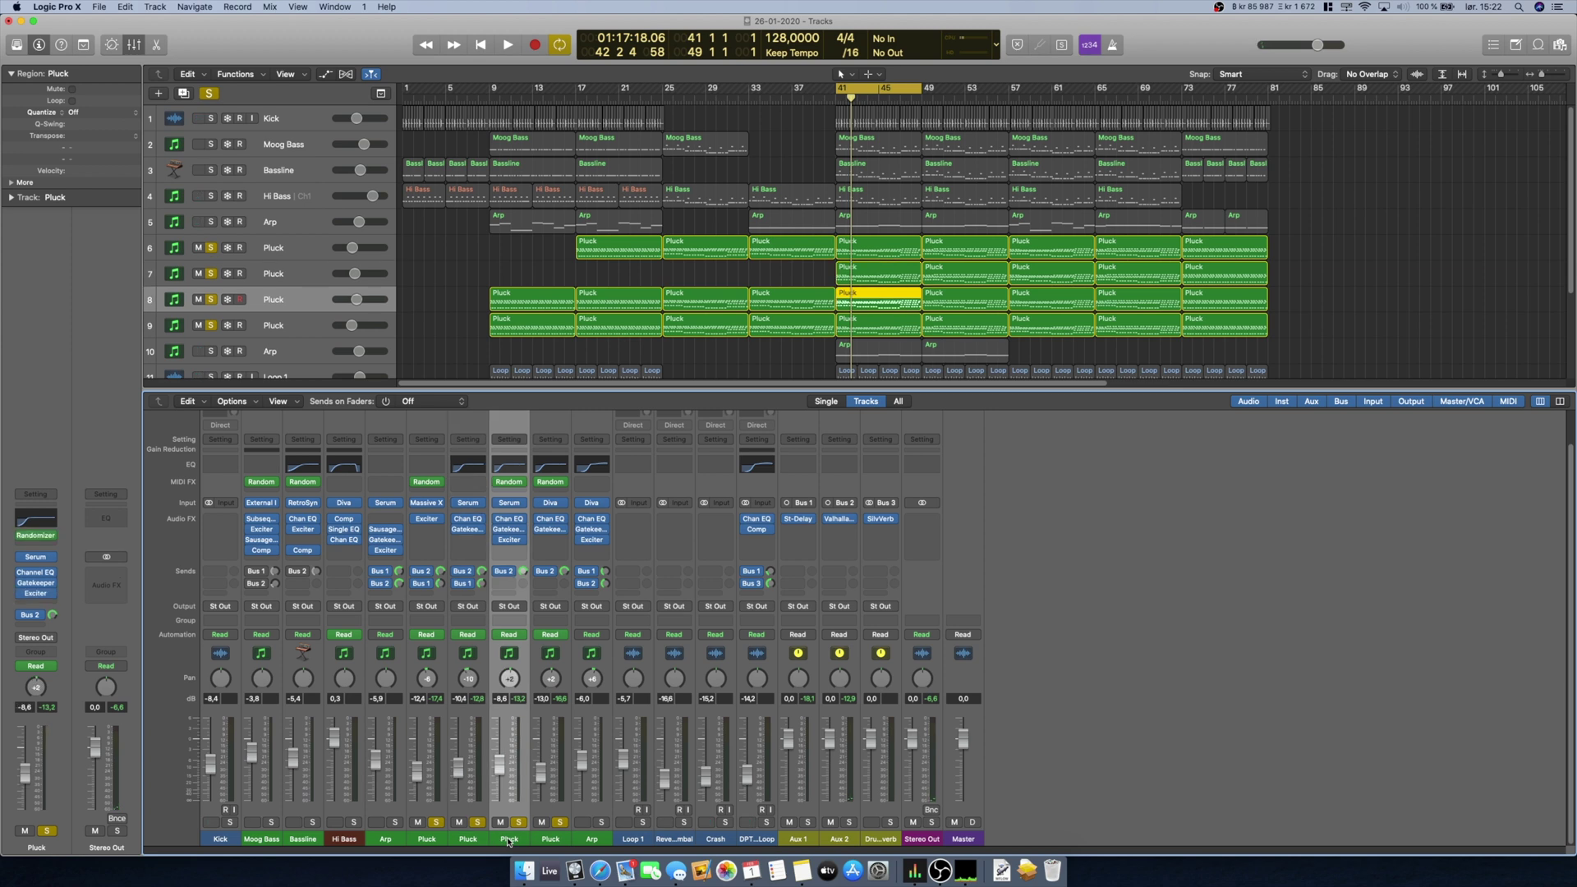
# Go through the four Pluck channel strips in the mixer to compare their instruments and effects
pyautogui.click(552, 839)
pyautogui.click(427, 839)
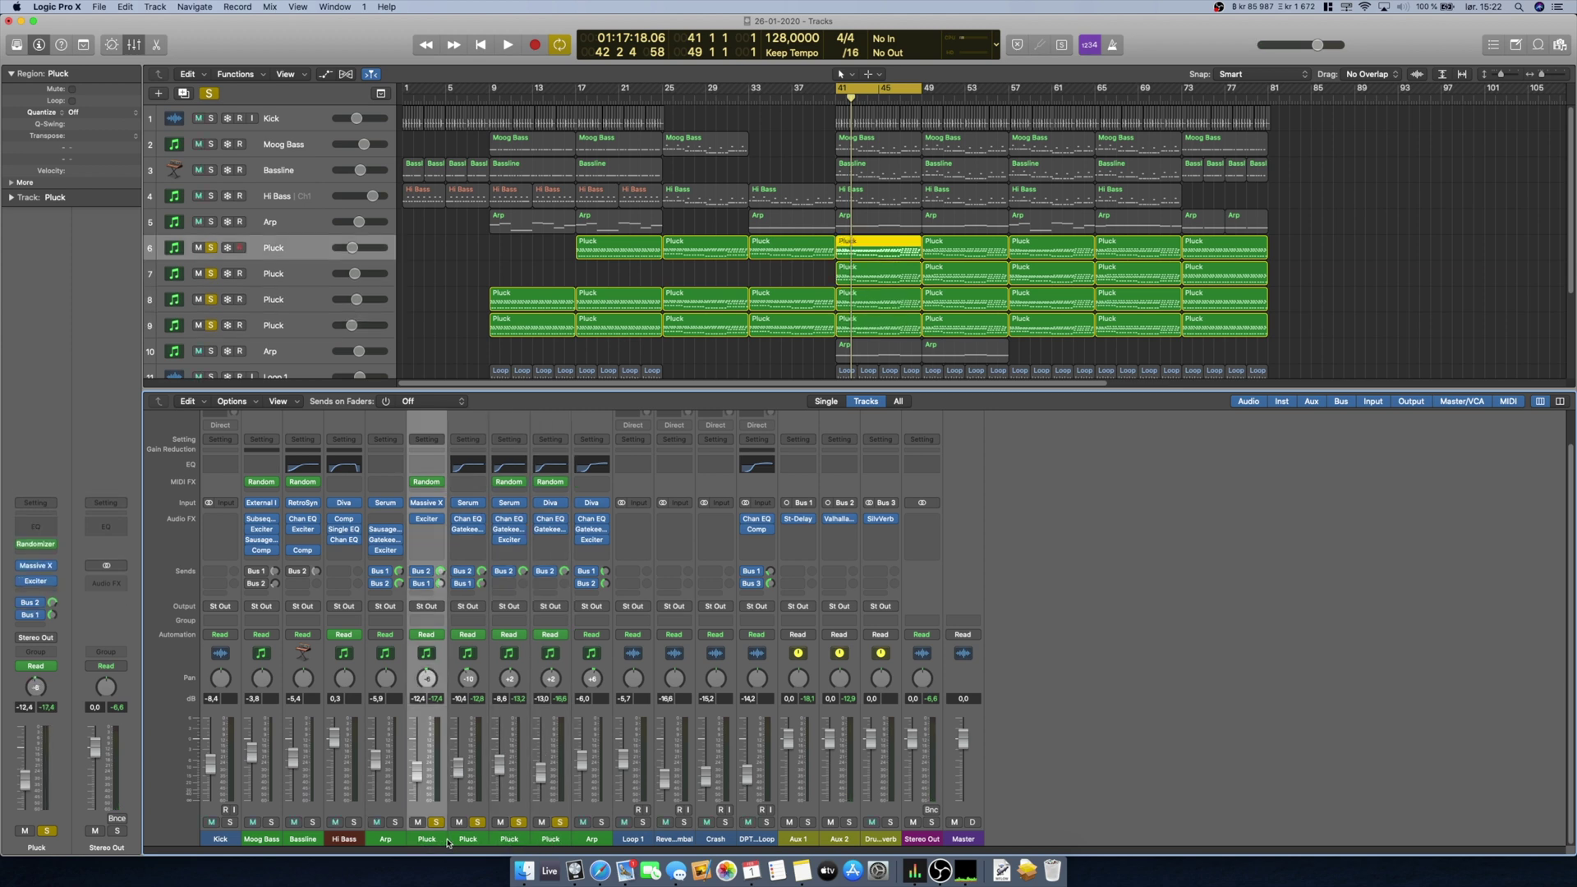
pyautogui.click(470, 839)
pyautogui.click(509, 839)
pyautogui.click(550, 840)
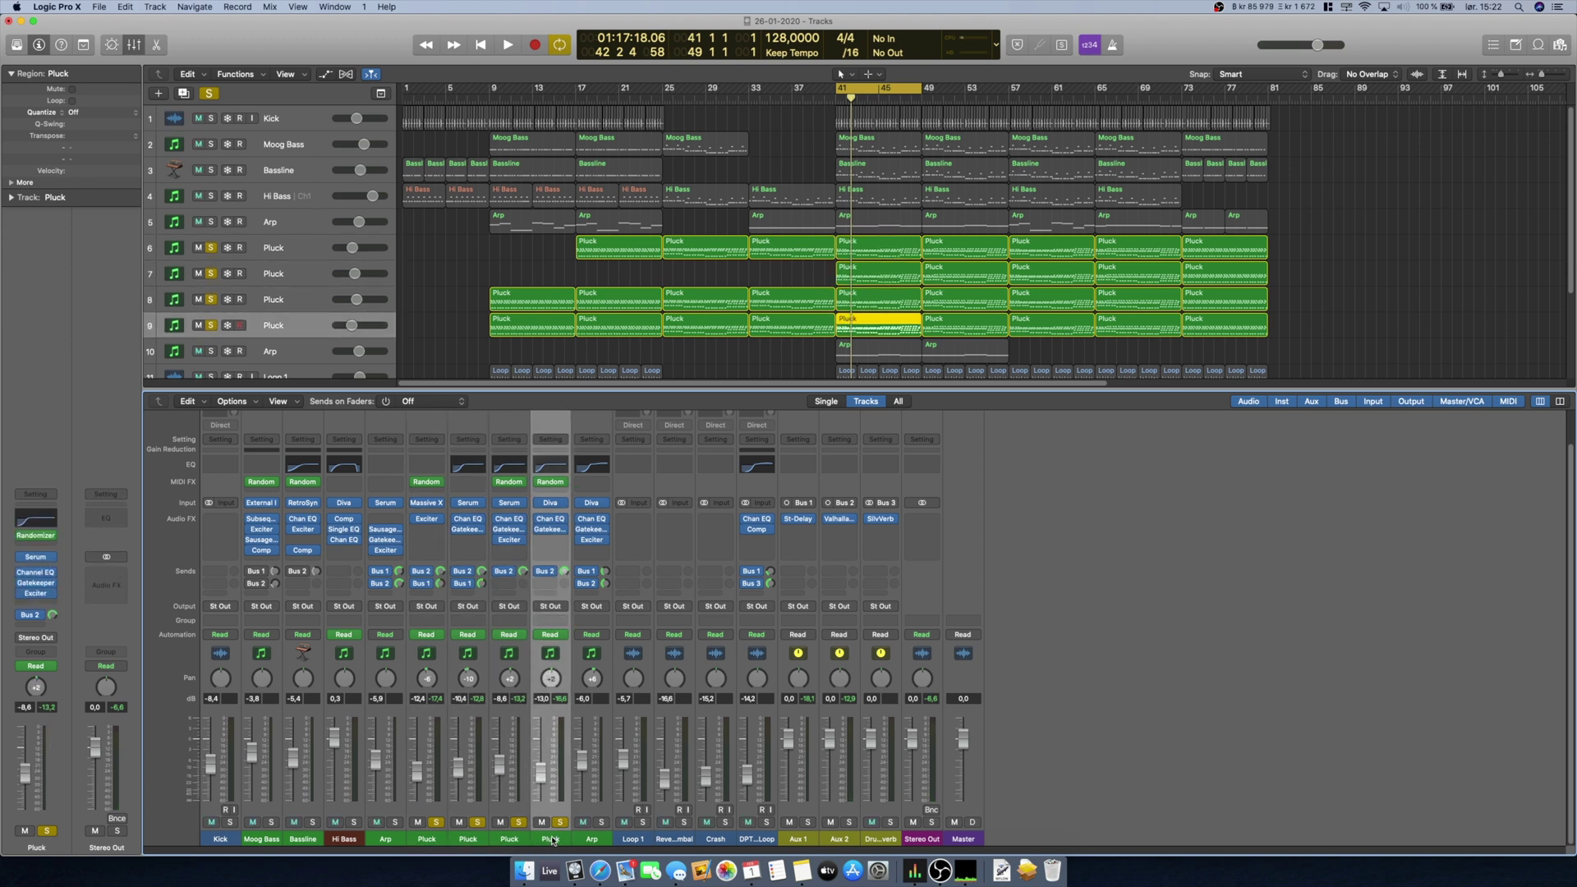
pyautogui.click(411, 776)
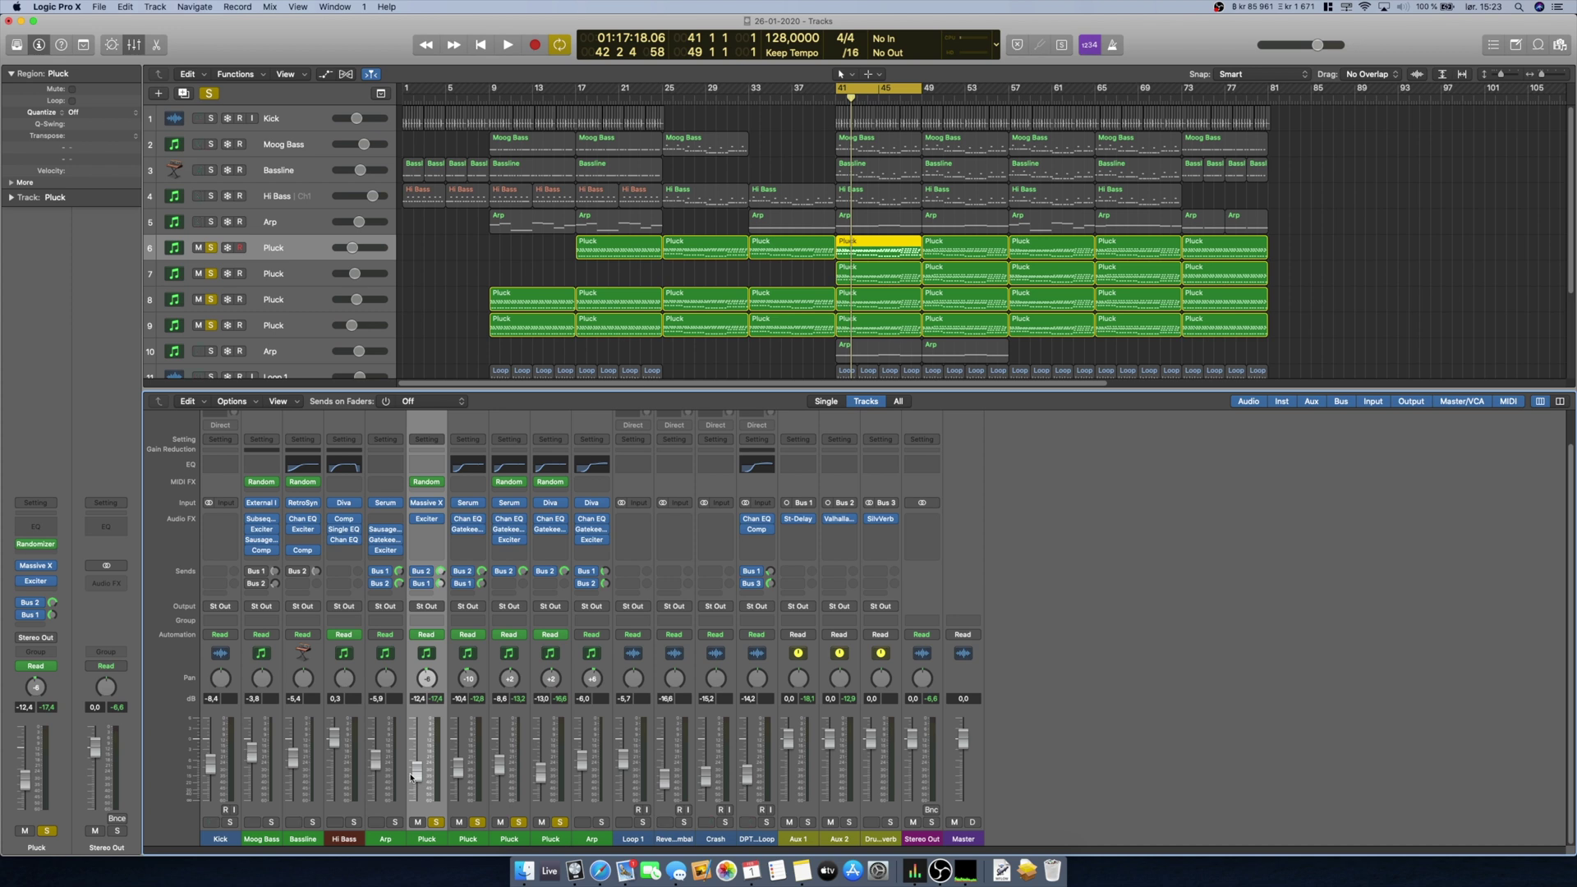
pyautogui.click(428, 635)
pyautogui.click(427, 635)
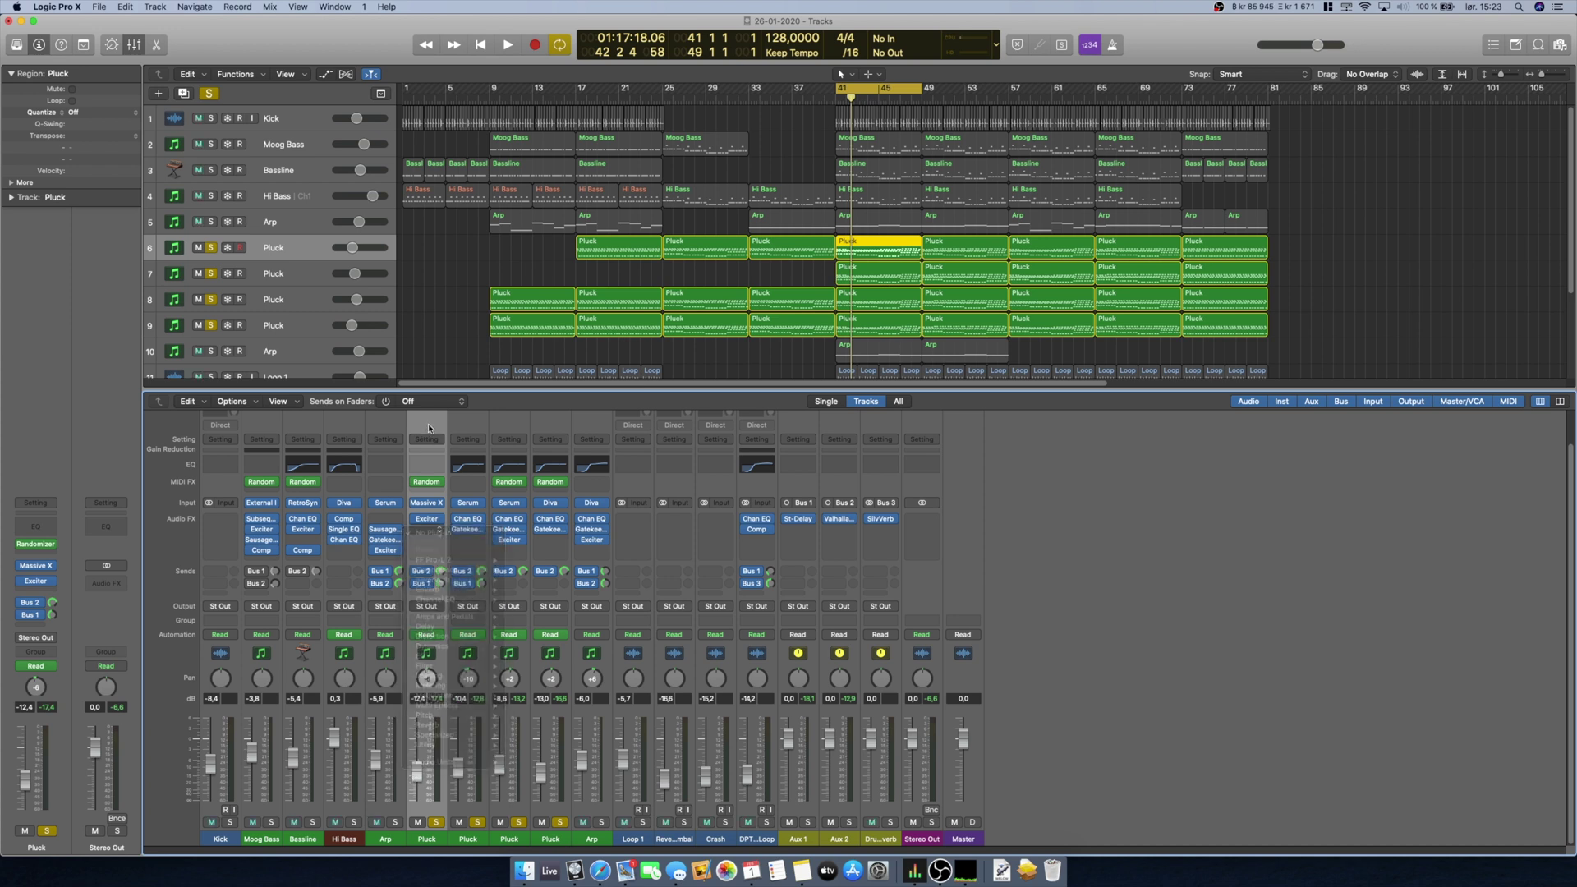
# View the plug-in choices for the next empty Audio FX slot on each of the four Pluck channel strips
pyautogui.click(435, 534)
pyautogui.moveTo(433, 562)
pyautogui.press('Escape')
pyautogui.click(471, 542)
pyautogui.press('Escape')
pyautogui.click(510, 550)
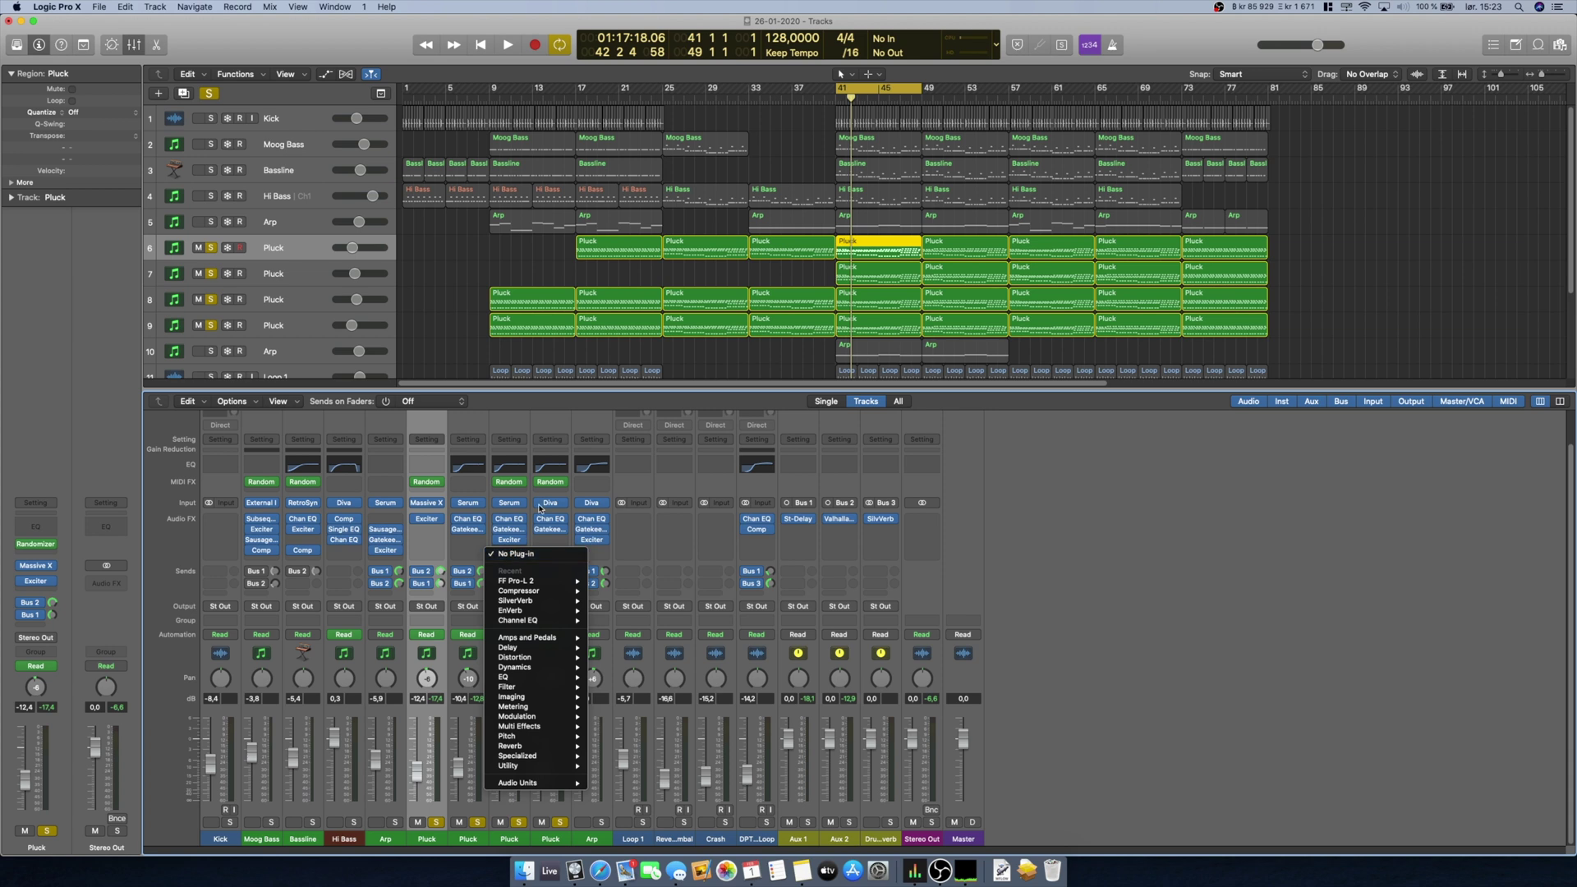
pyautogui.press('Escape')
pyautogui.click(551, 544)
pyautogui.press('Escape')
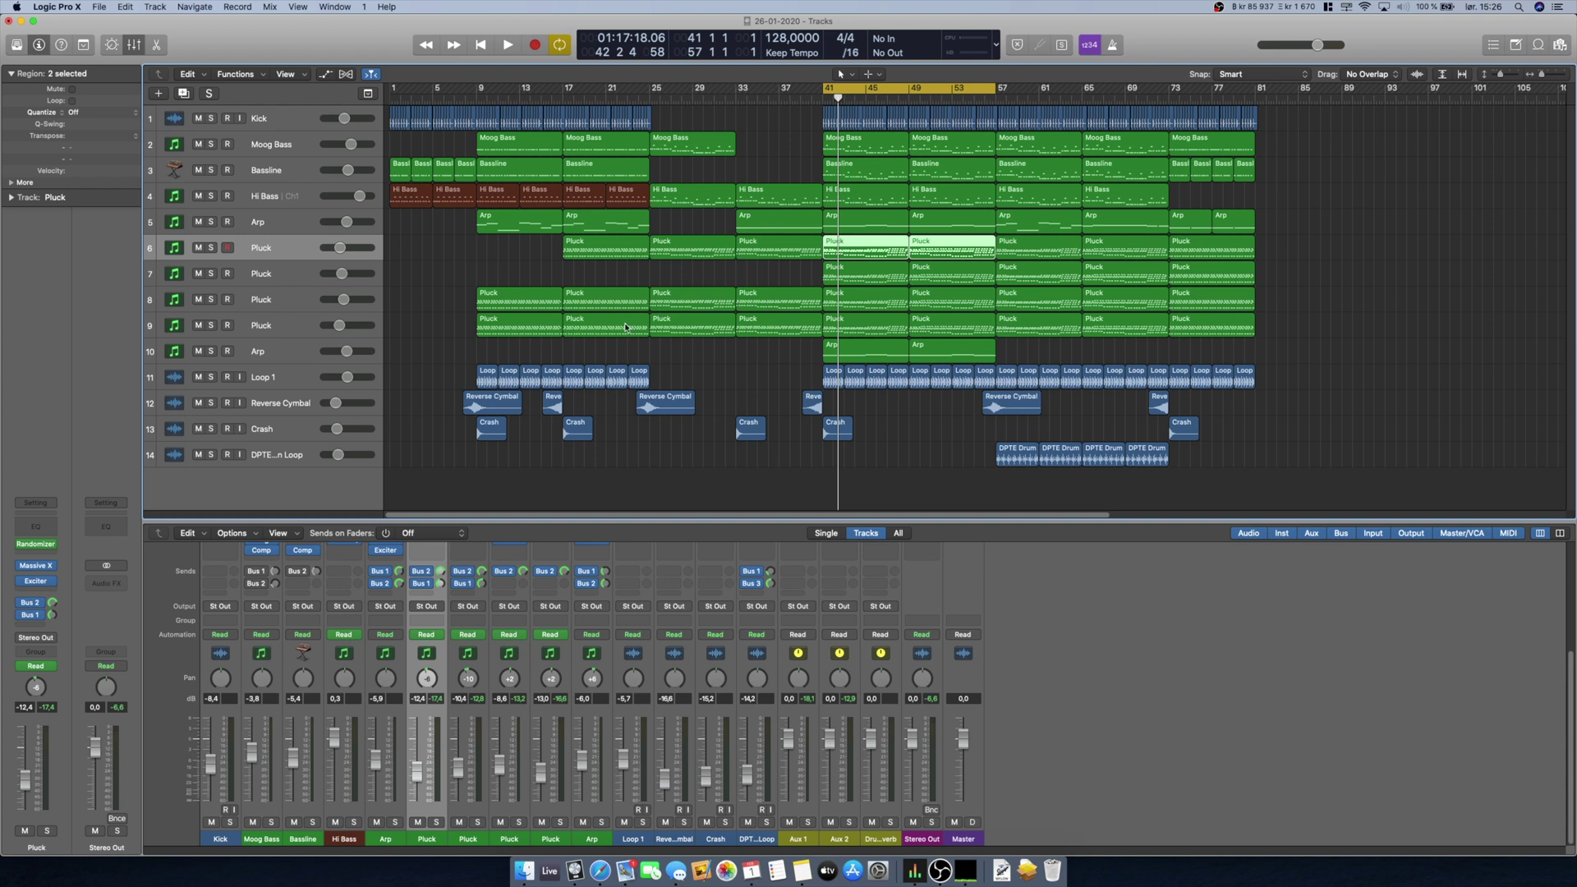
# Add the Freeze control to the track headers through the track header components
pyautogui.rightClick(147, 250)
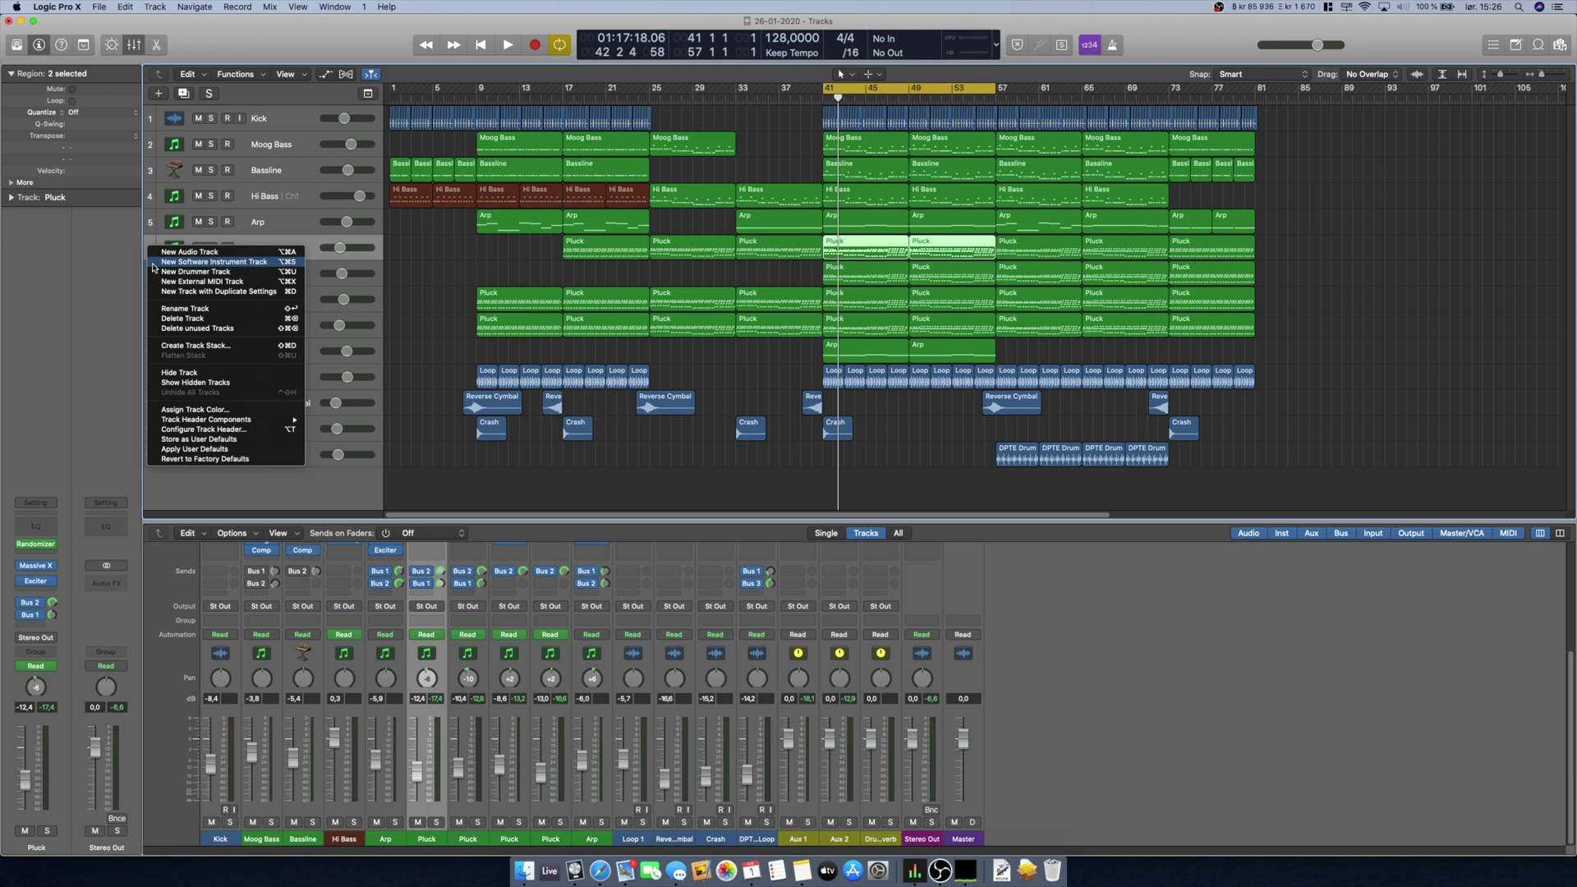
pyautogui.moveTo(205, 419)
pyautogui.click(354, 479)
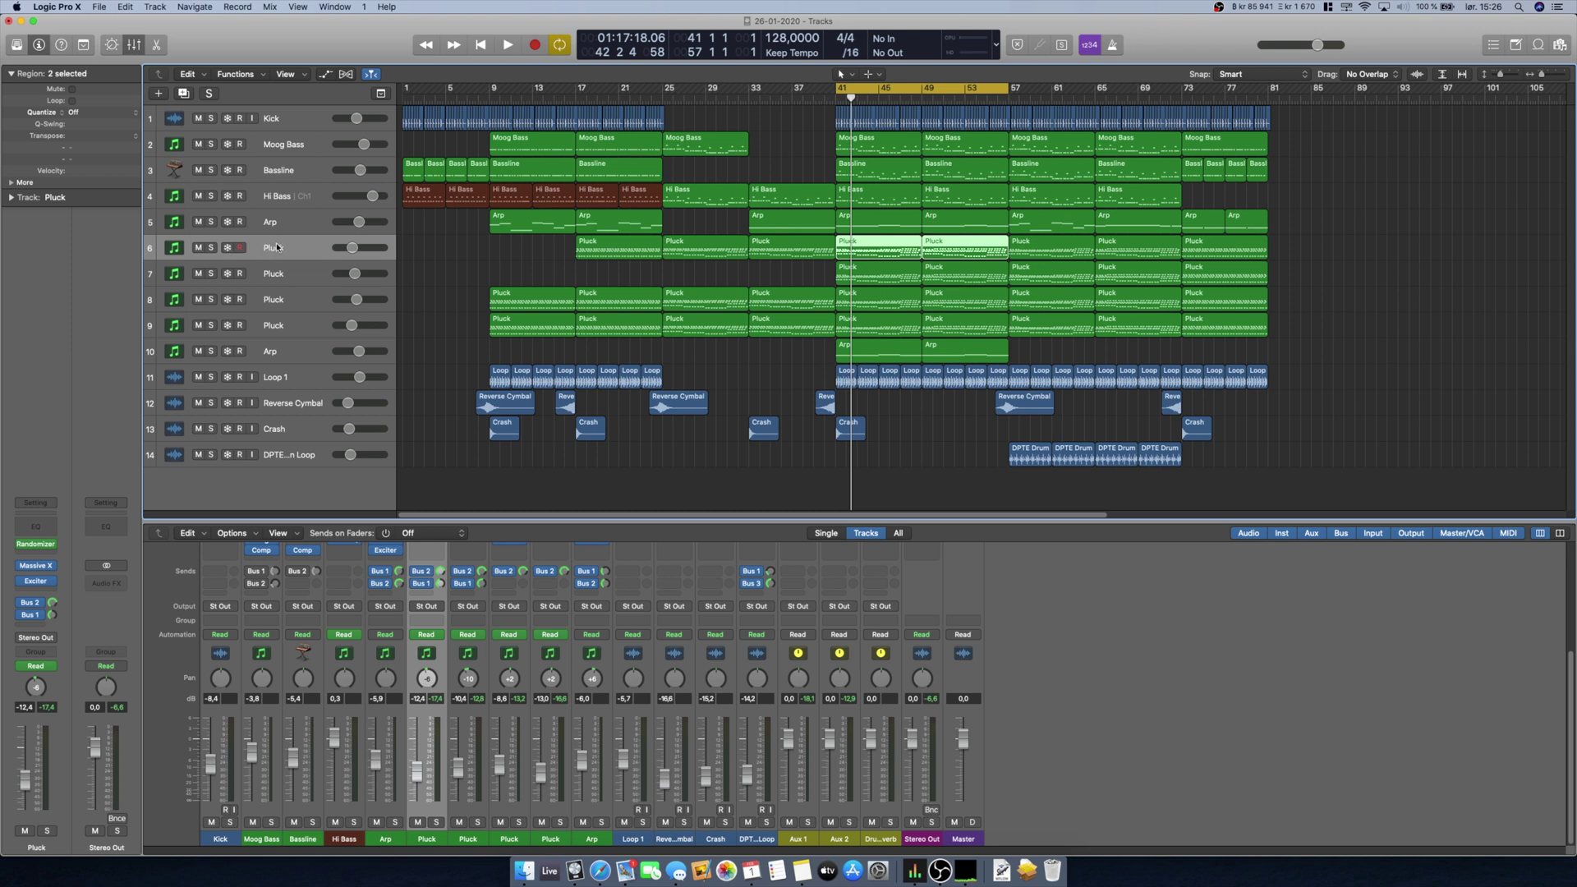
# Enable Freeze on the Diva Pluck track, track 9, and start playback to render it
pyautogui.click(279, 304)
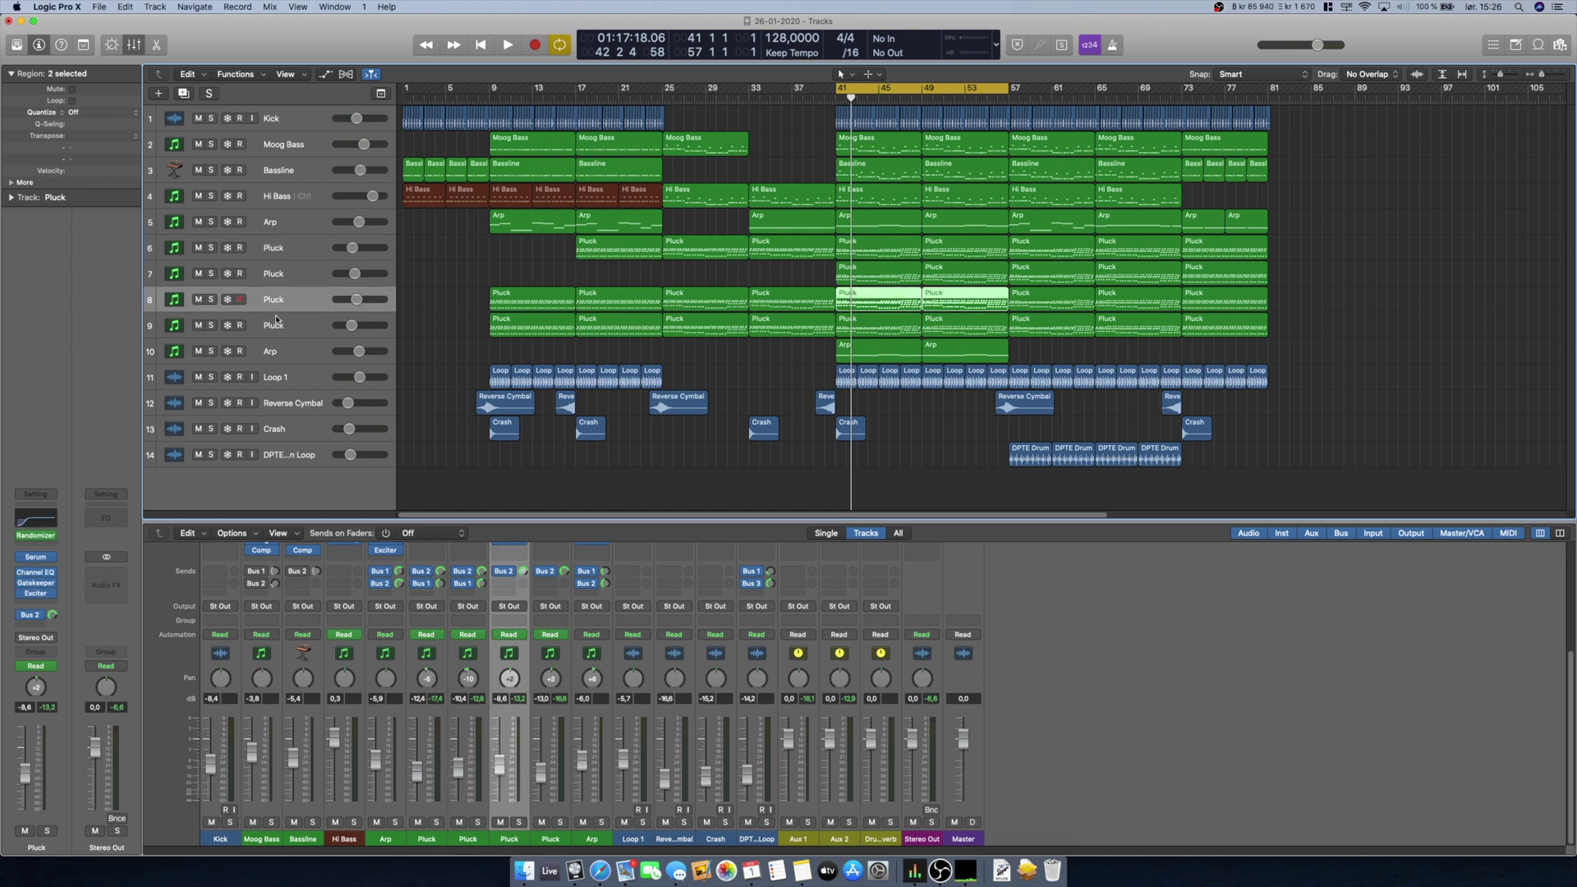
pyautogui.click(275, 329)
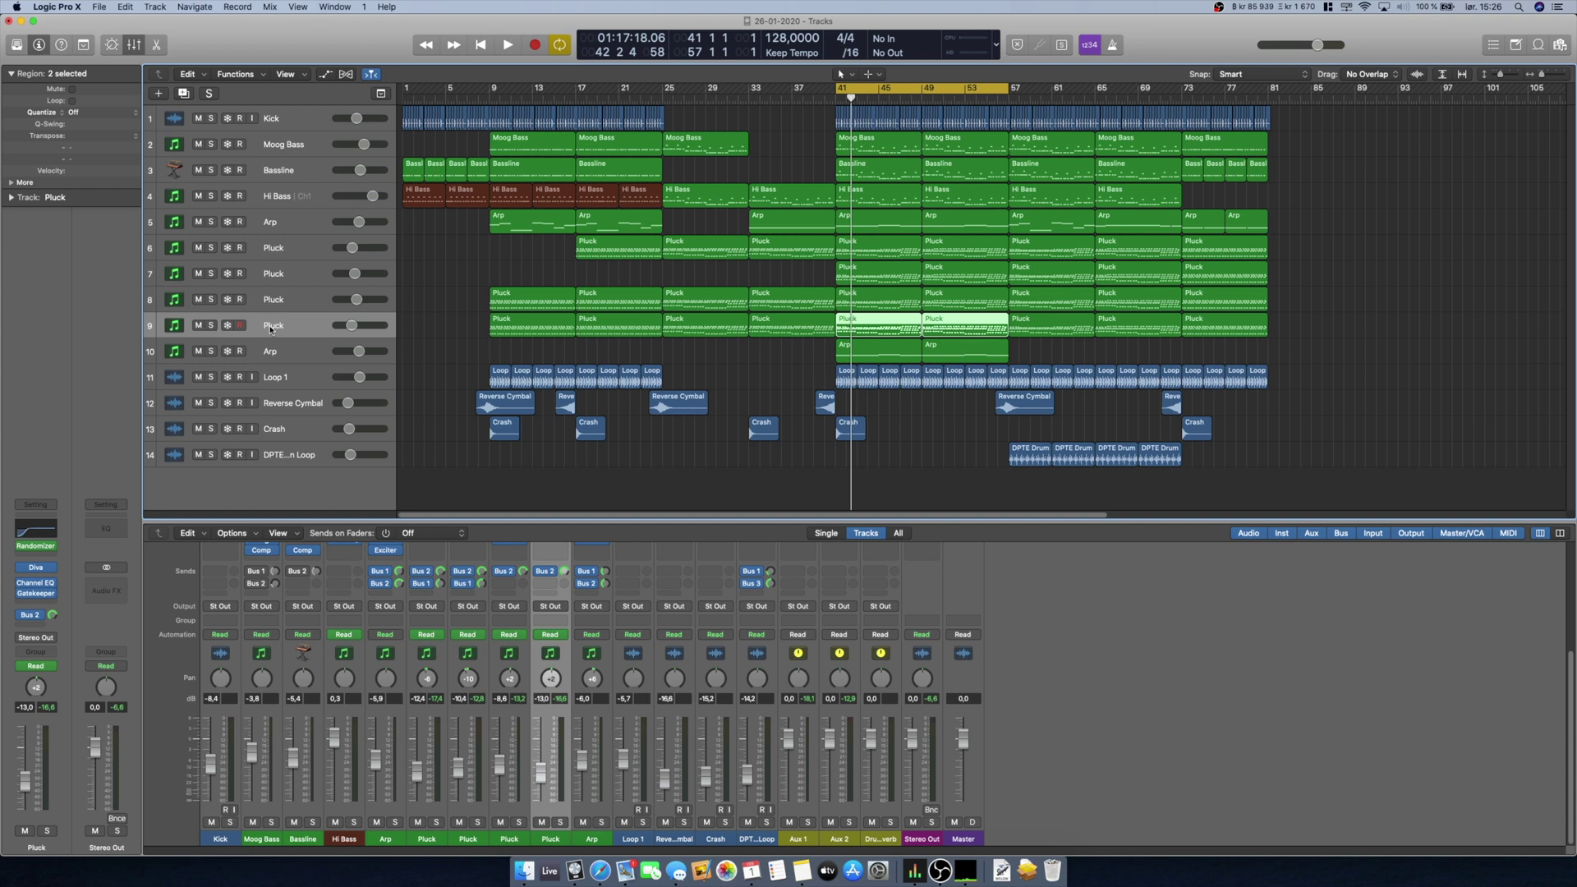
pyautogui.click(228, 326)
pyautogui.press('space')
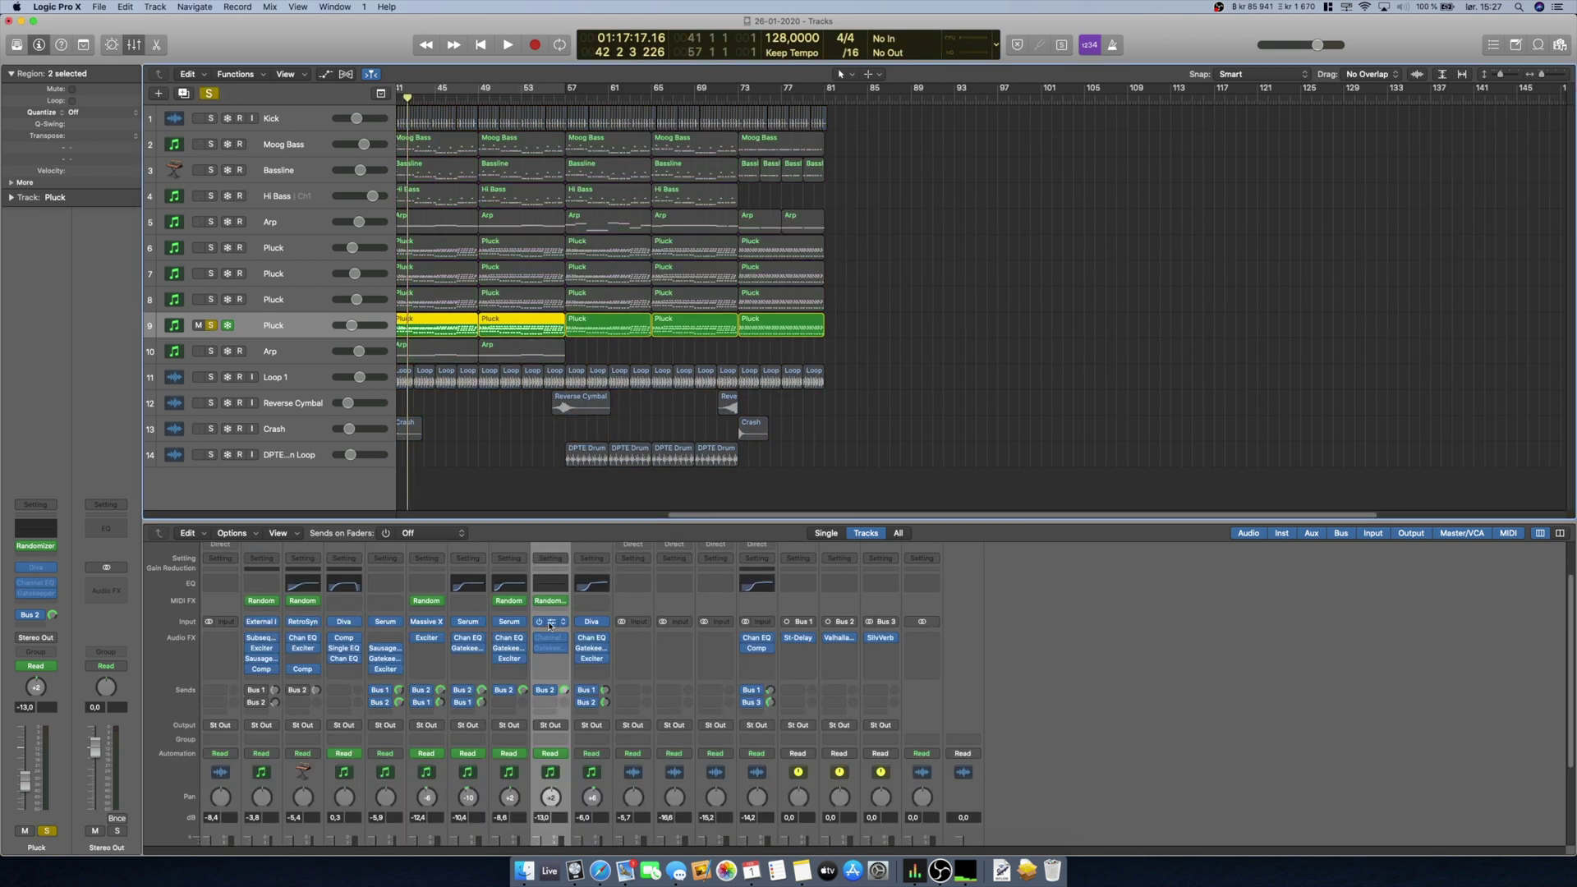
# Turn the cycle range at bar 41 back on and play the frozen, soloed Pluck track
pyautogui.moveTo(556, 622)
pyautogui.hscroll(-10, 745, 515)
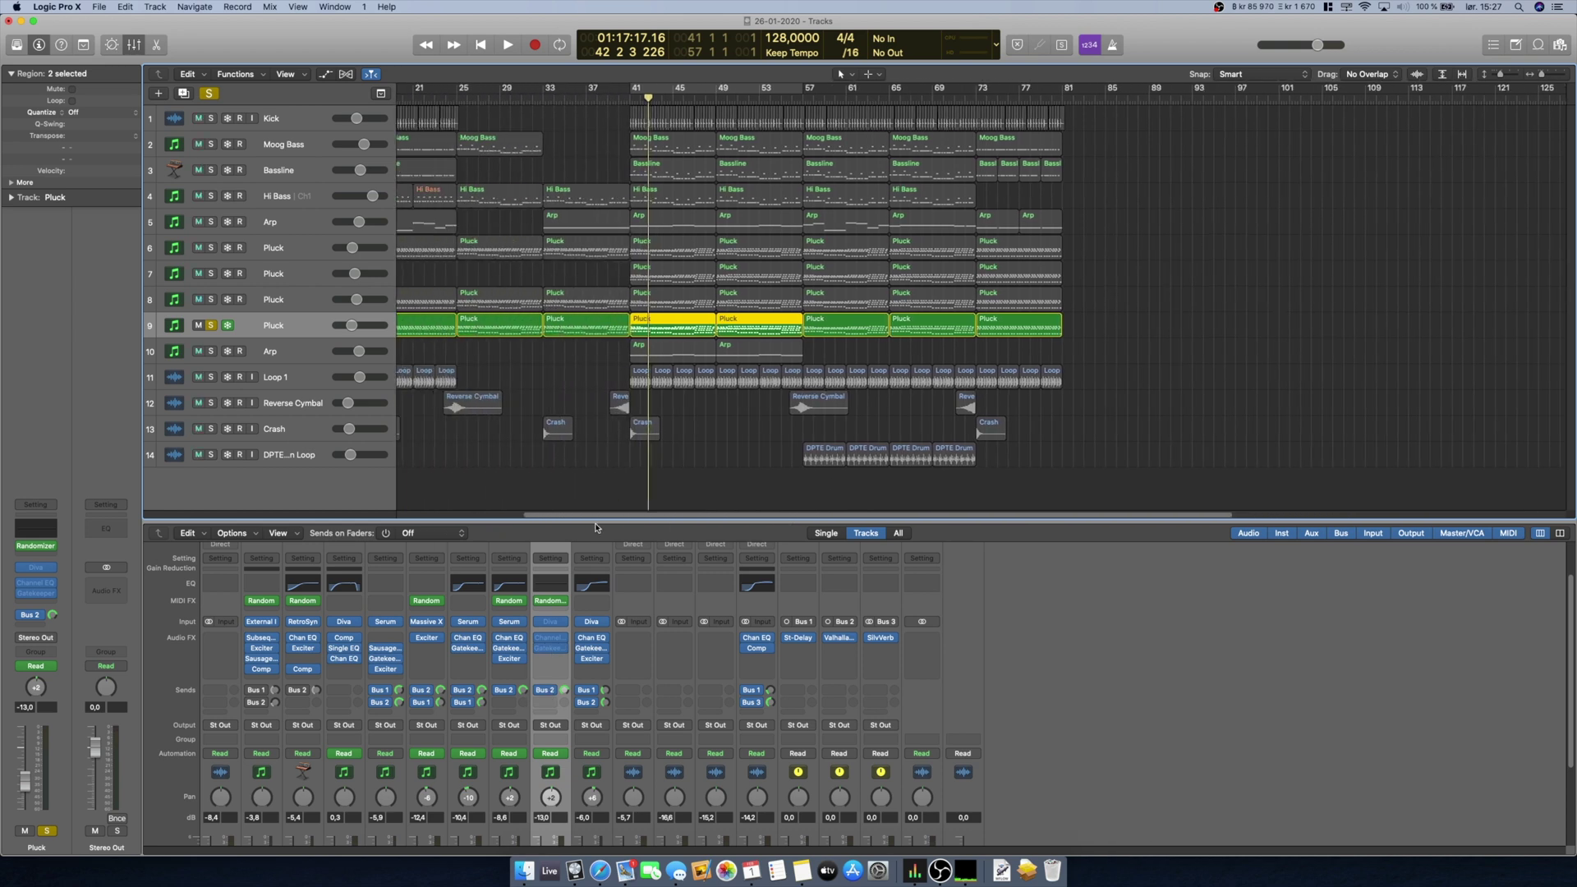
pyautogui.press('space')
pyautogui.press('space')
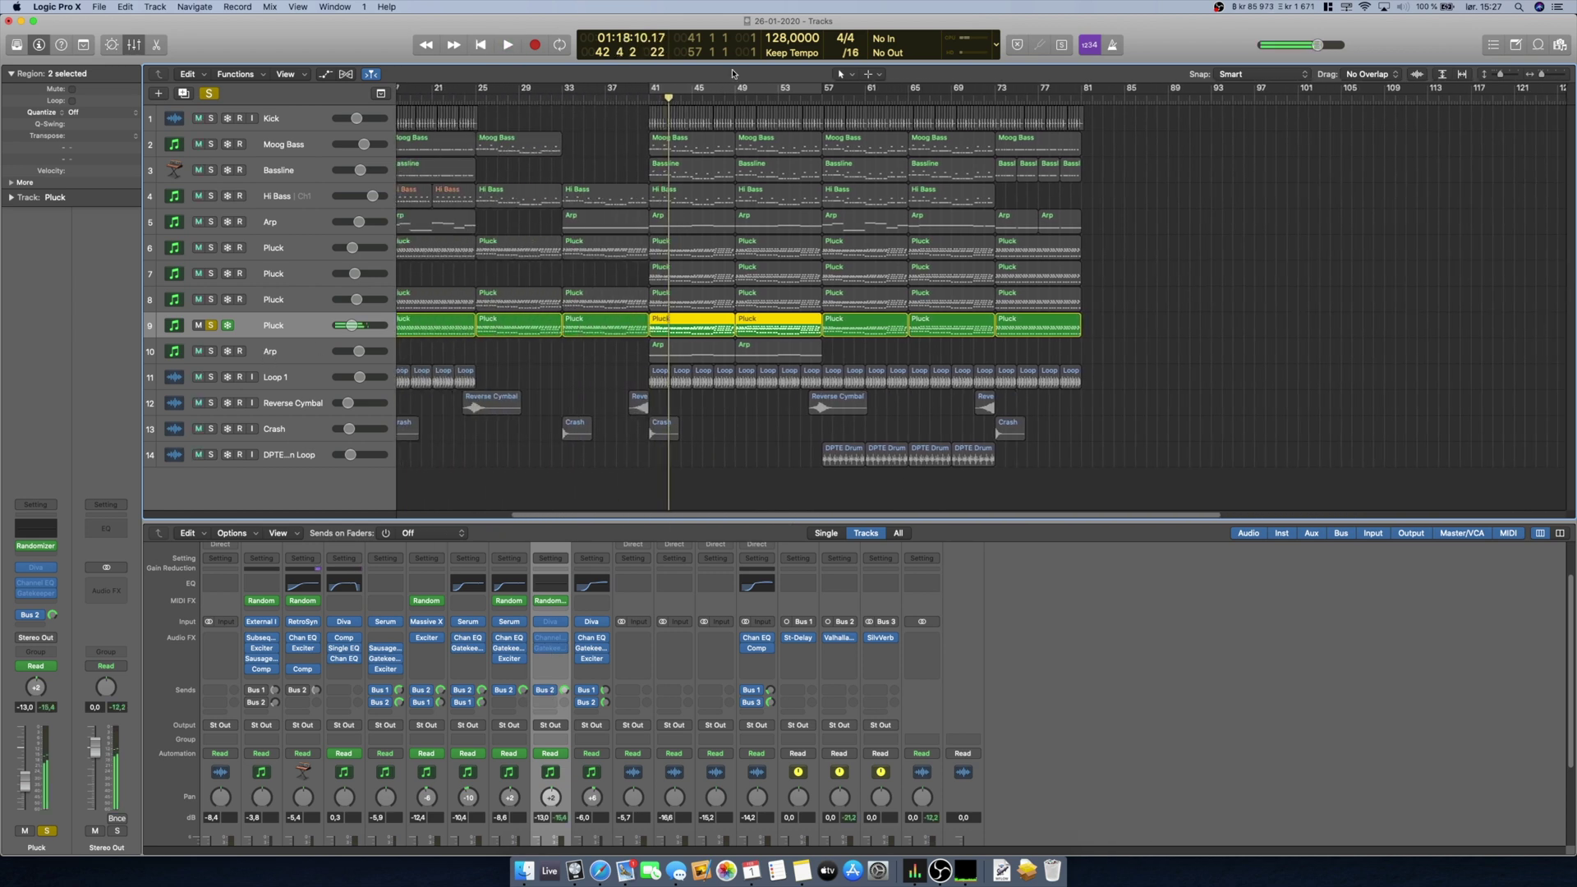
pyautogui.click(726, 93)
pyautogui.press('space')
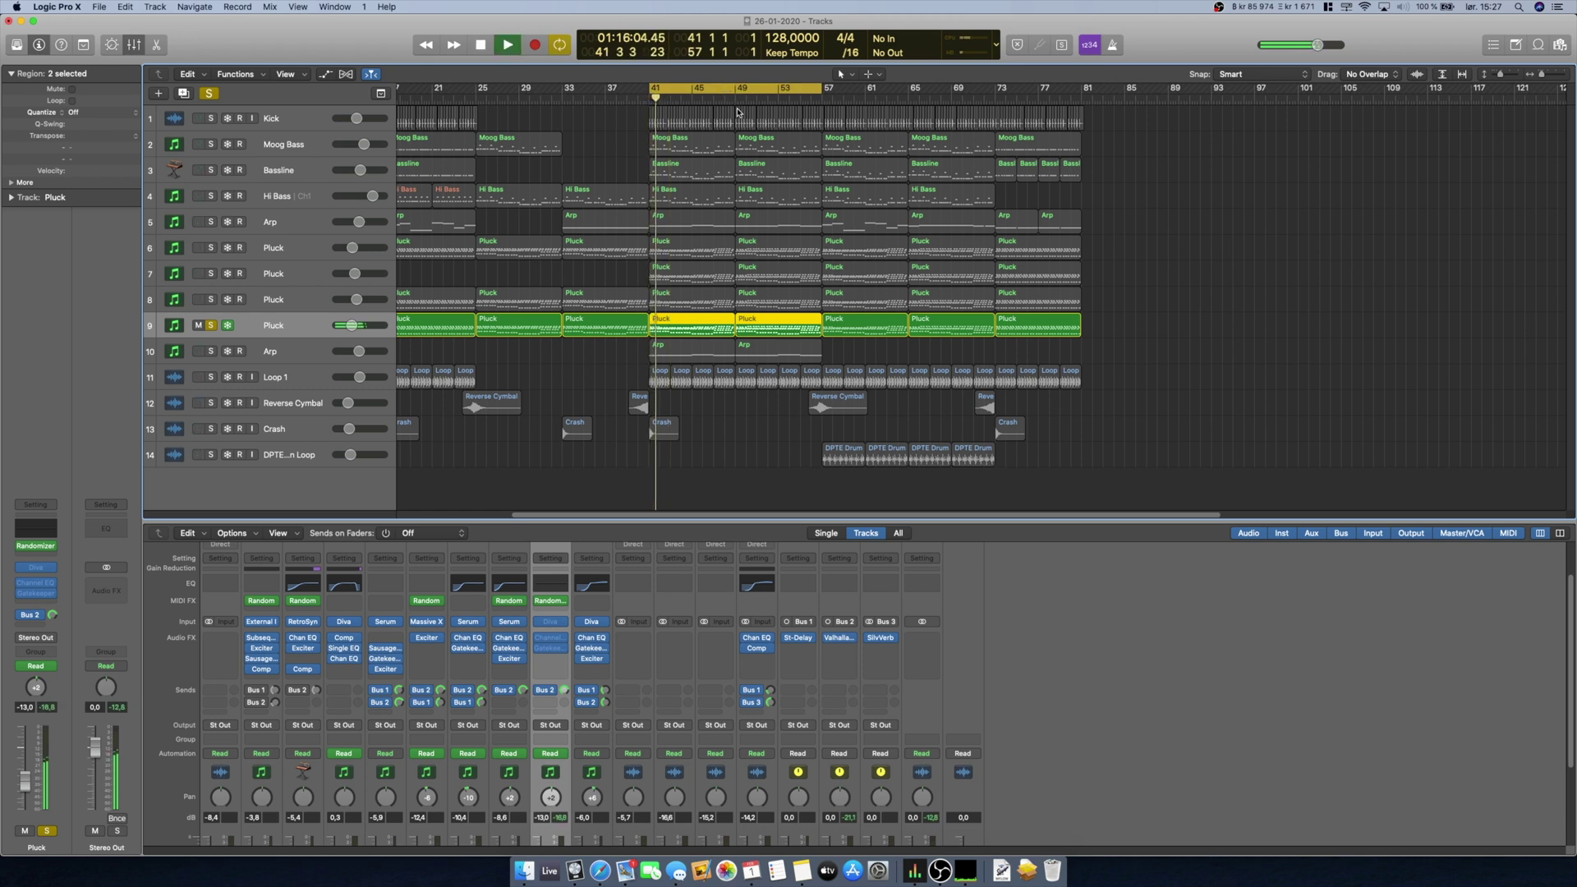
# Open the frozen track's Pluck region at bar 41 in the Piano Roll and enlarge the editor to show all its notes
pyautogui.click(706, 317)
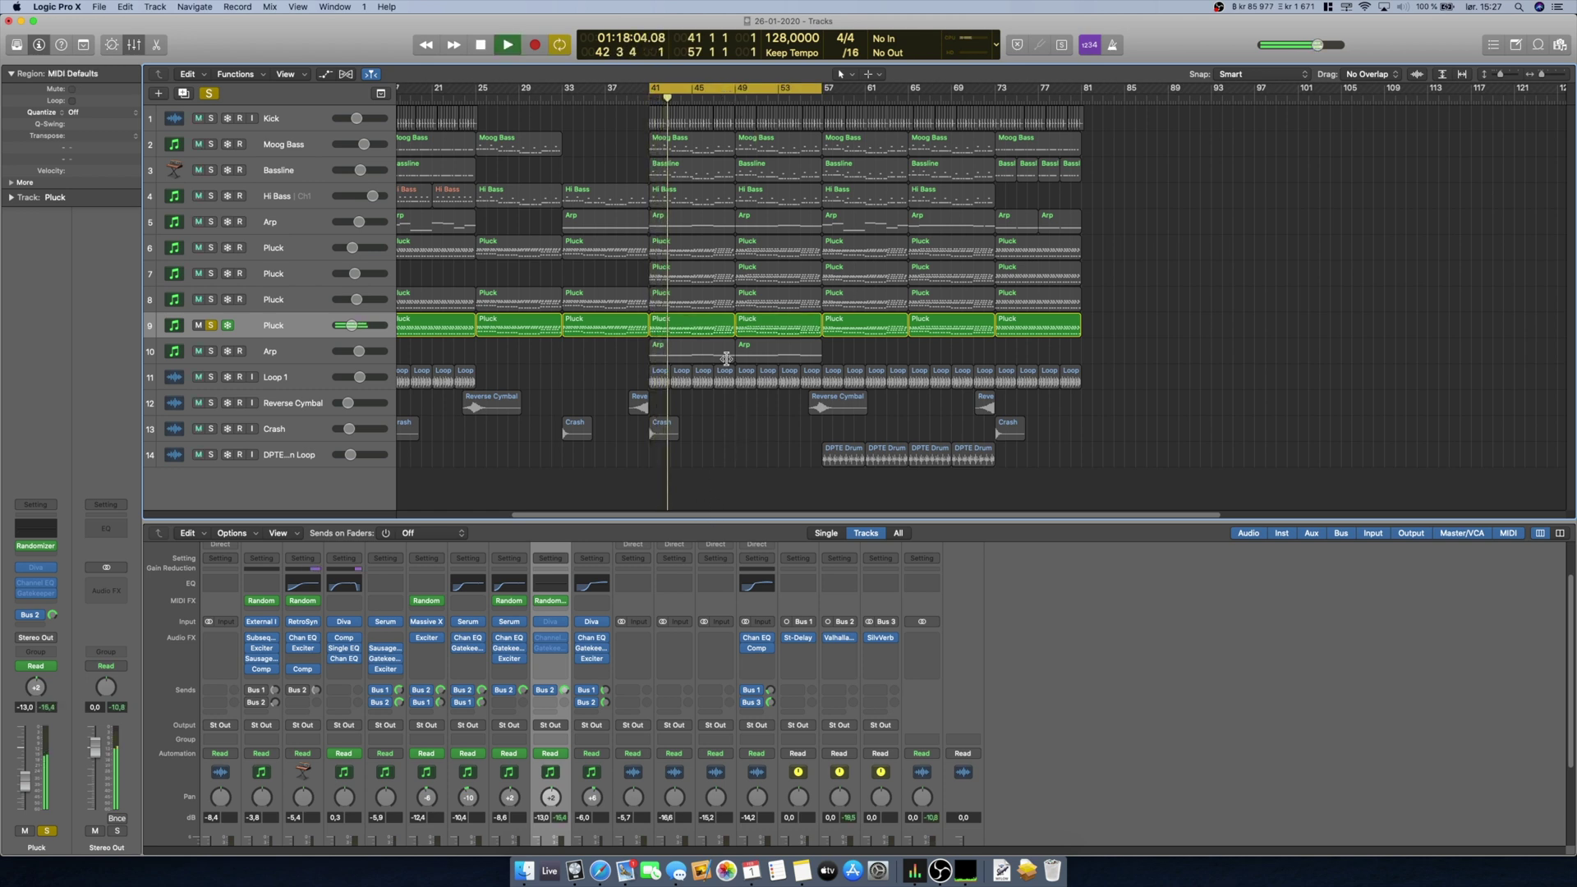
pyautogui.doubleClick(706, 317)
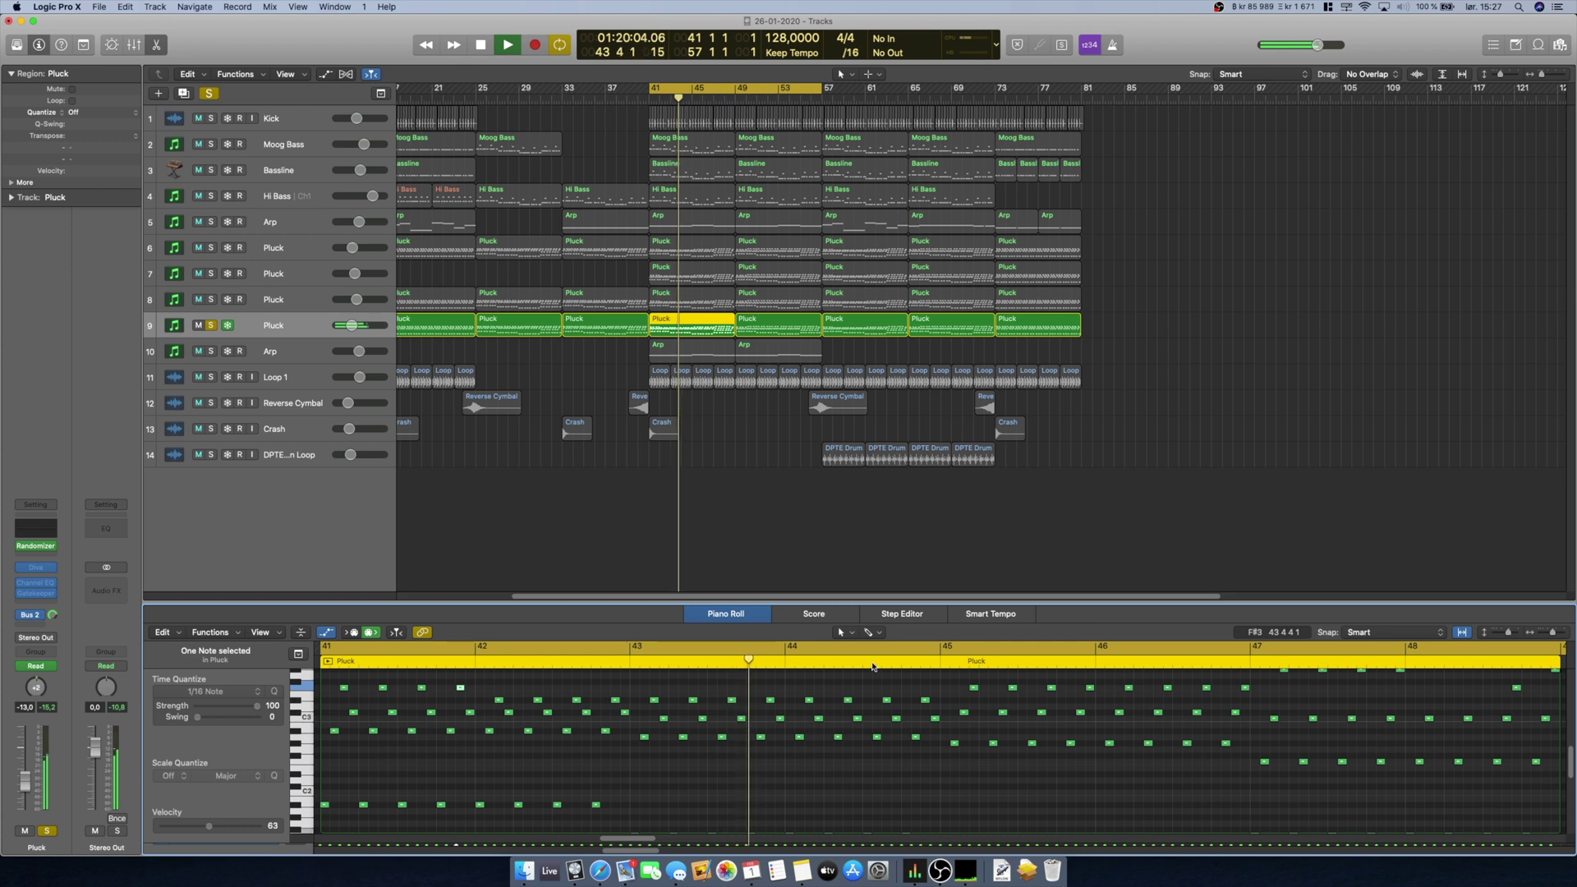
pyautogui.press('space')
pyautogui.moveTo(894, 628); pyautogui.dragTo(736, 428)
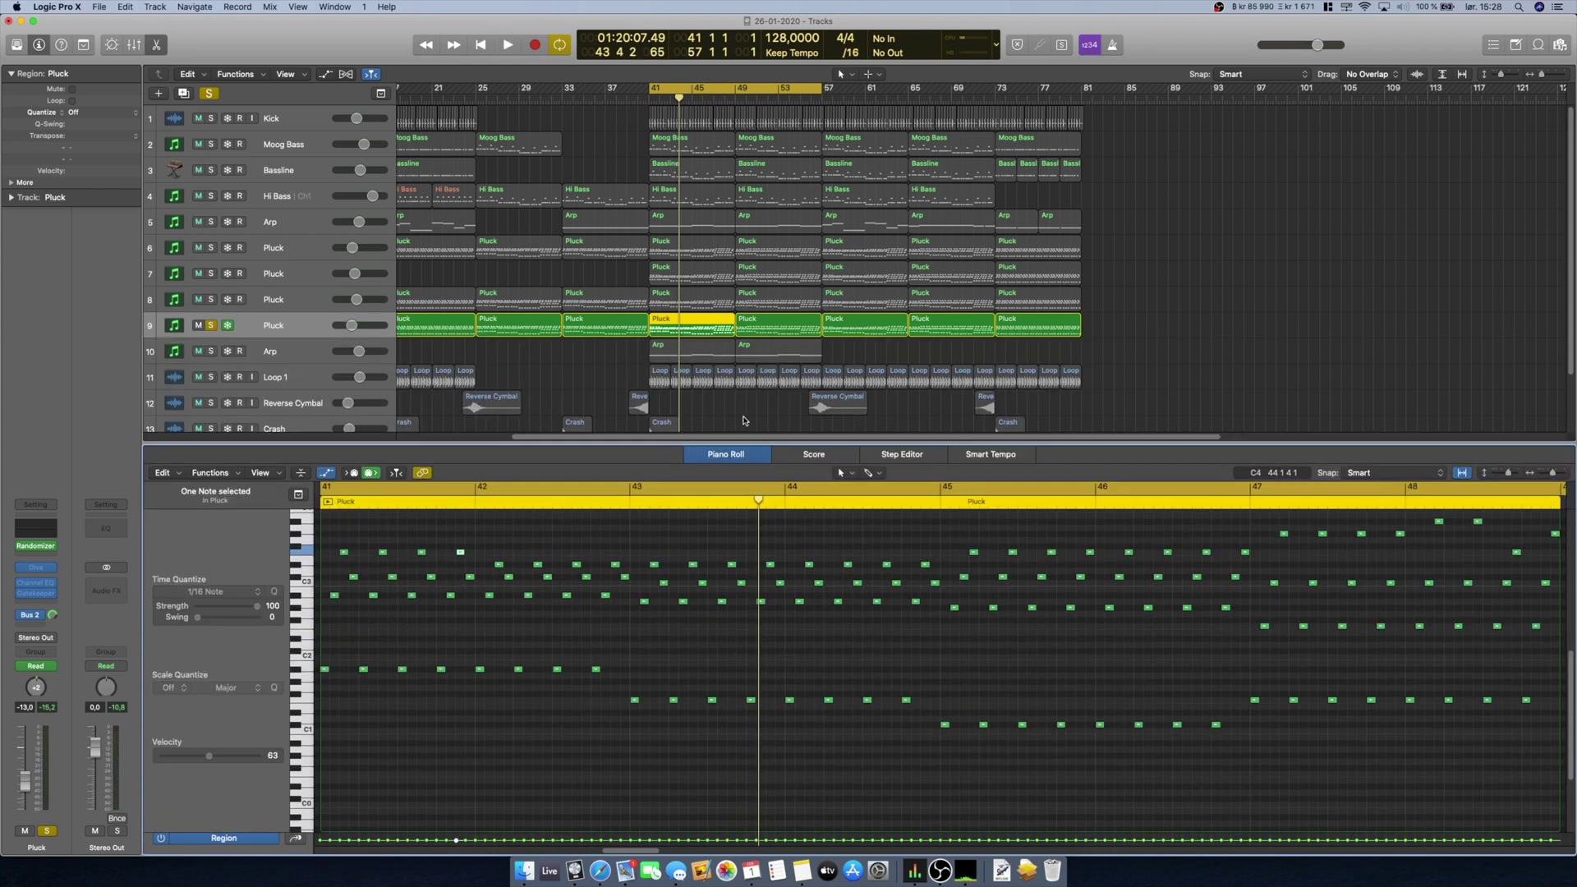
pyautogui.press('space')
pyautogui.moveTo(743, 444); pyautogui.dragTo(744, 215)
pyautogui.click(619, 644)
pyautogui.scroll(2, 618, 645)
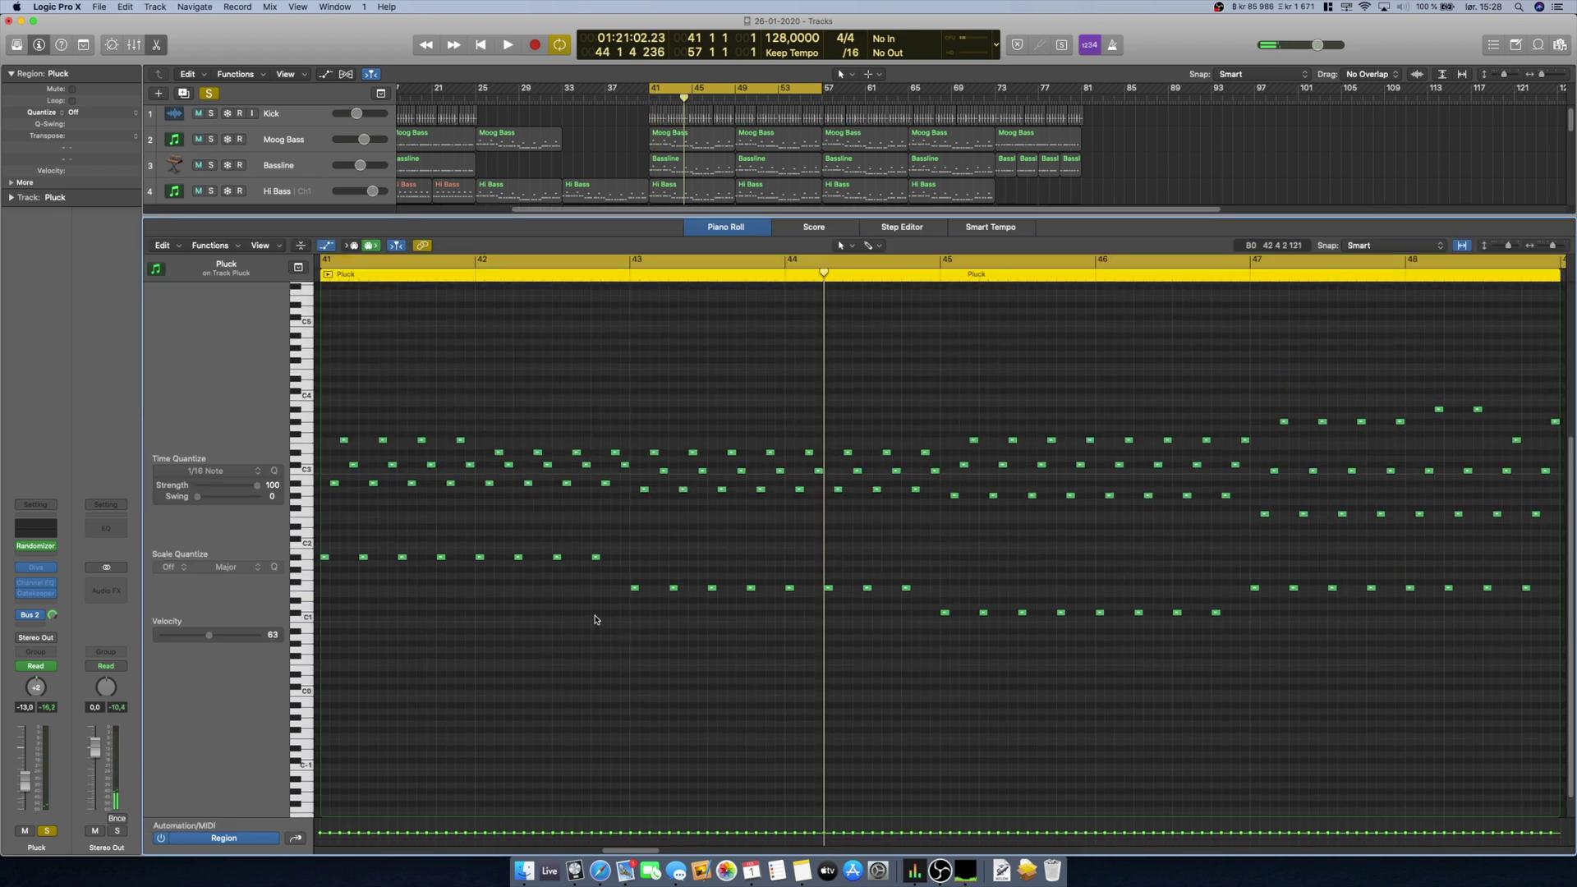
# Move the last high note of bar 41 slightly later, unfreeze the Pluck track for the edit, and shrink the Piano Roll
pyautogui.moveTo(503, 376); pyautogui.dragTo(453, 448)
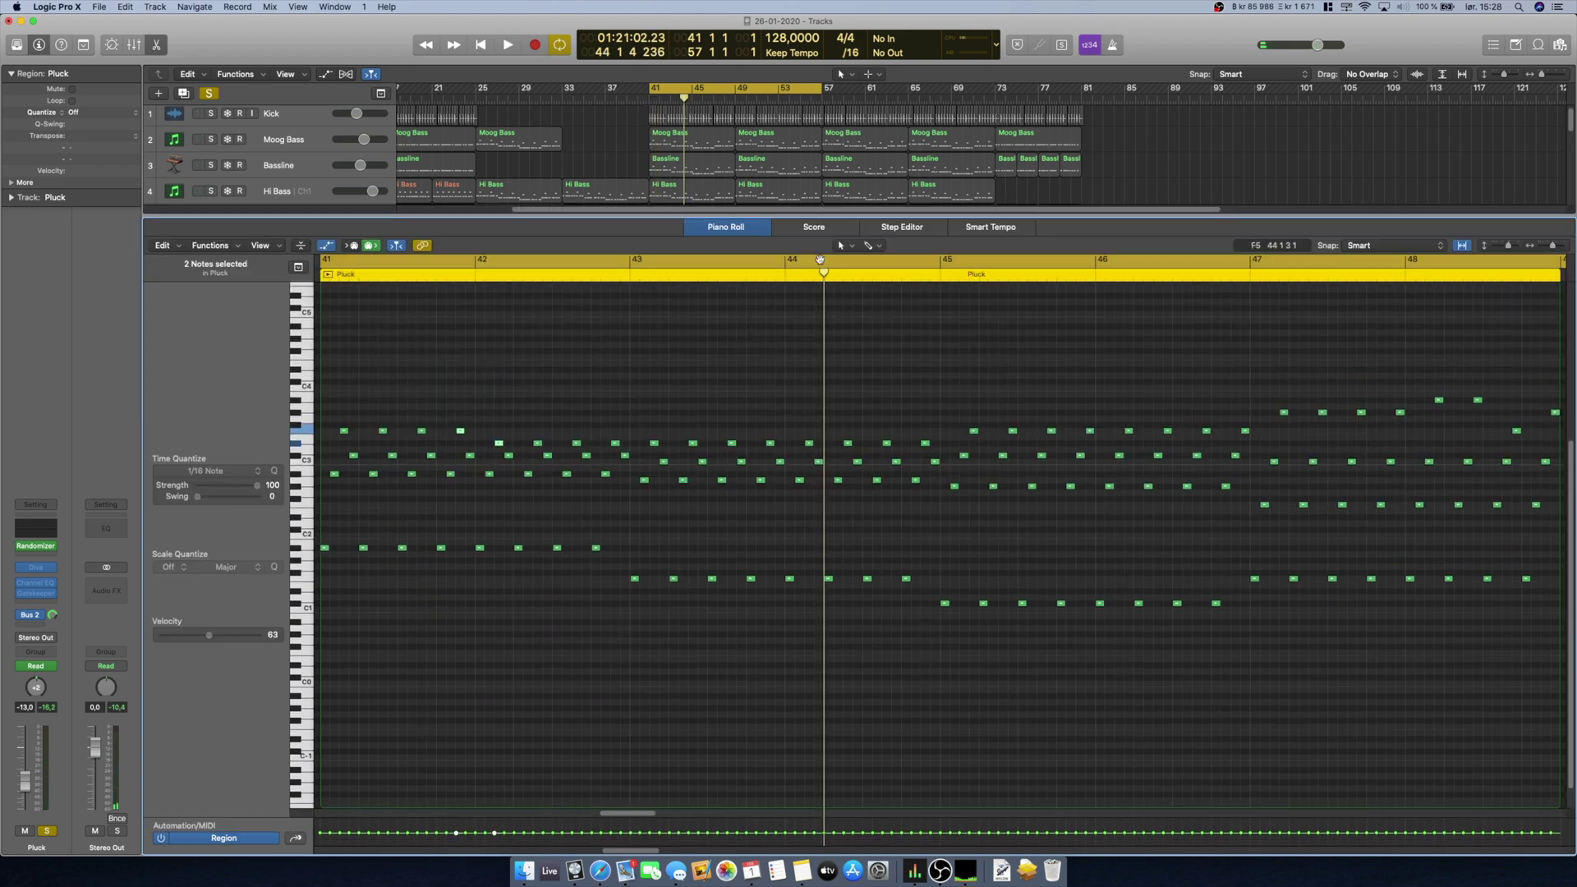
pyautogui.moveTo(833, 217); pyautogui.dragTo(930, 328)
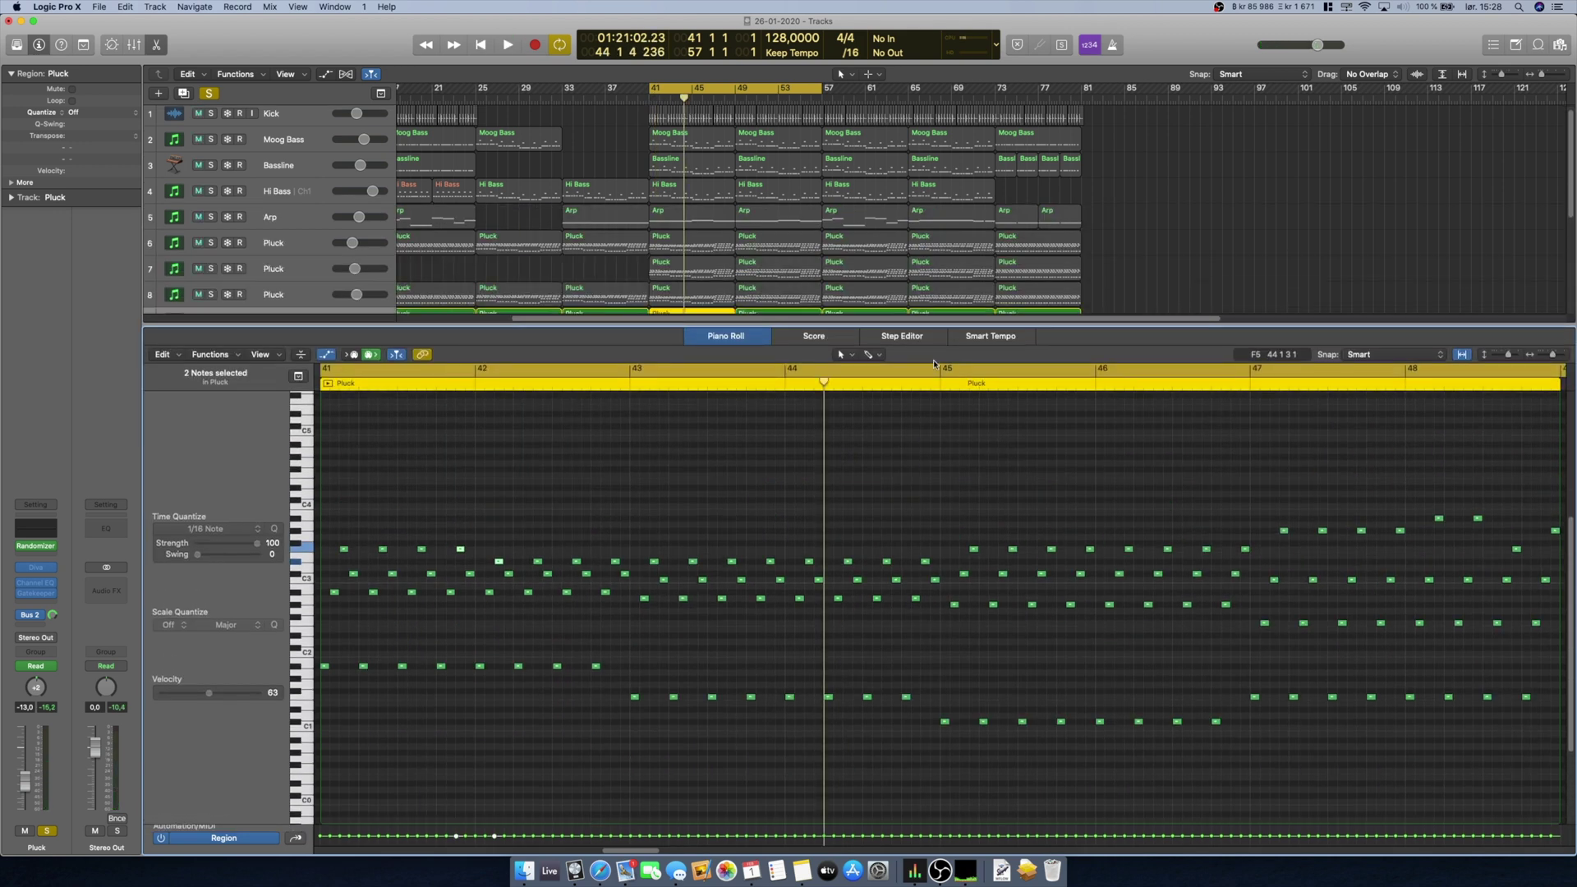
pyautogui.scroll(-1, 501, 460)
pyautogui.click(461, 540)
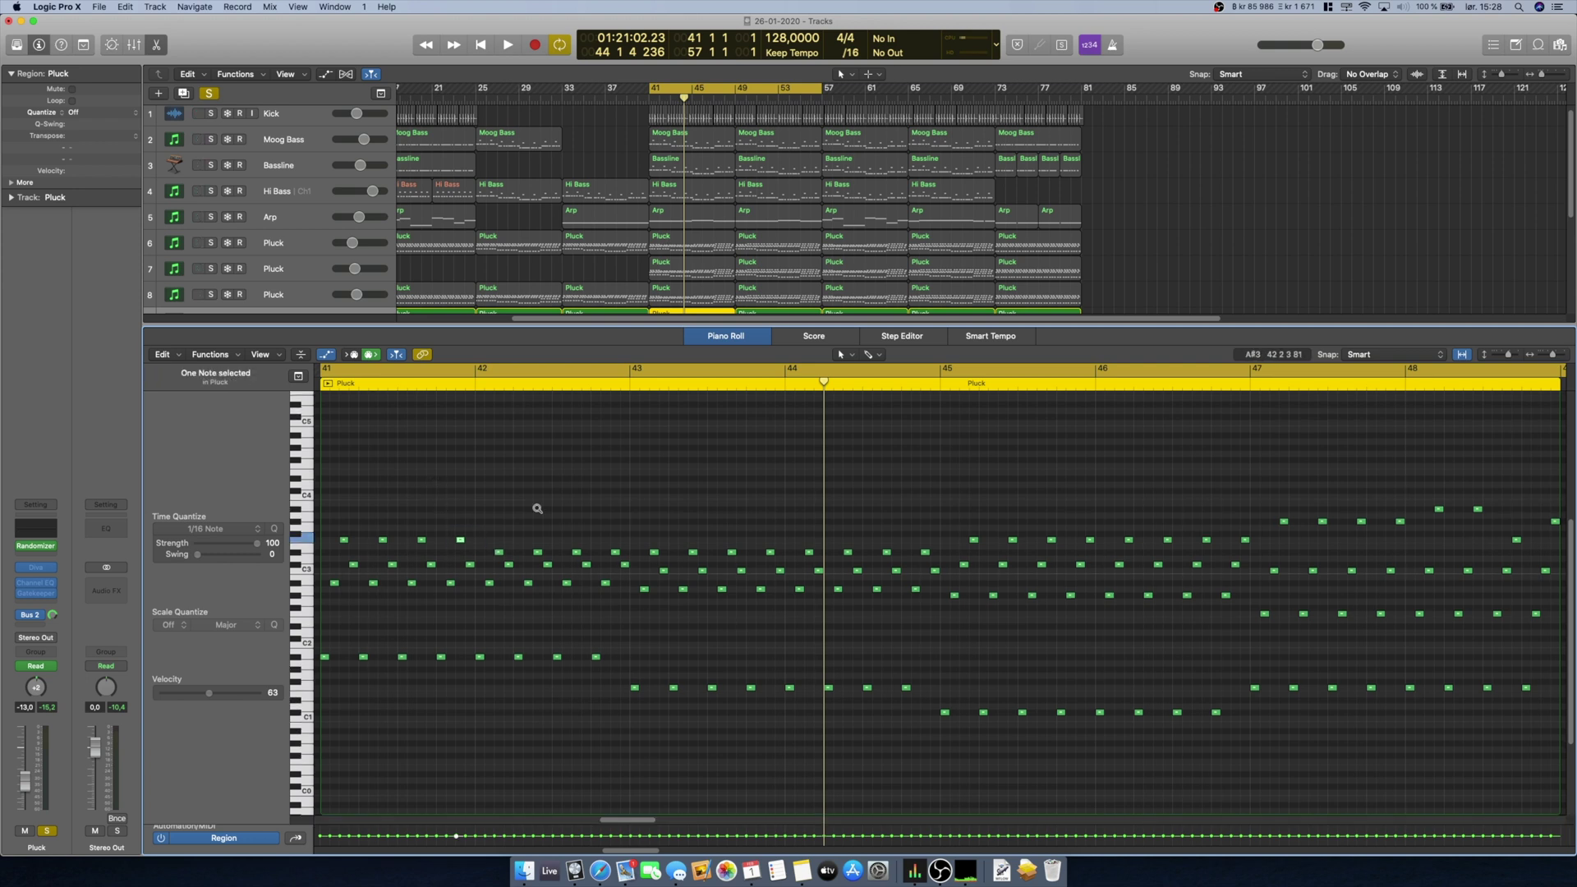
pyautogui.press('Delete')
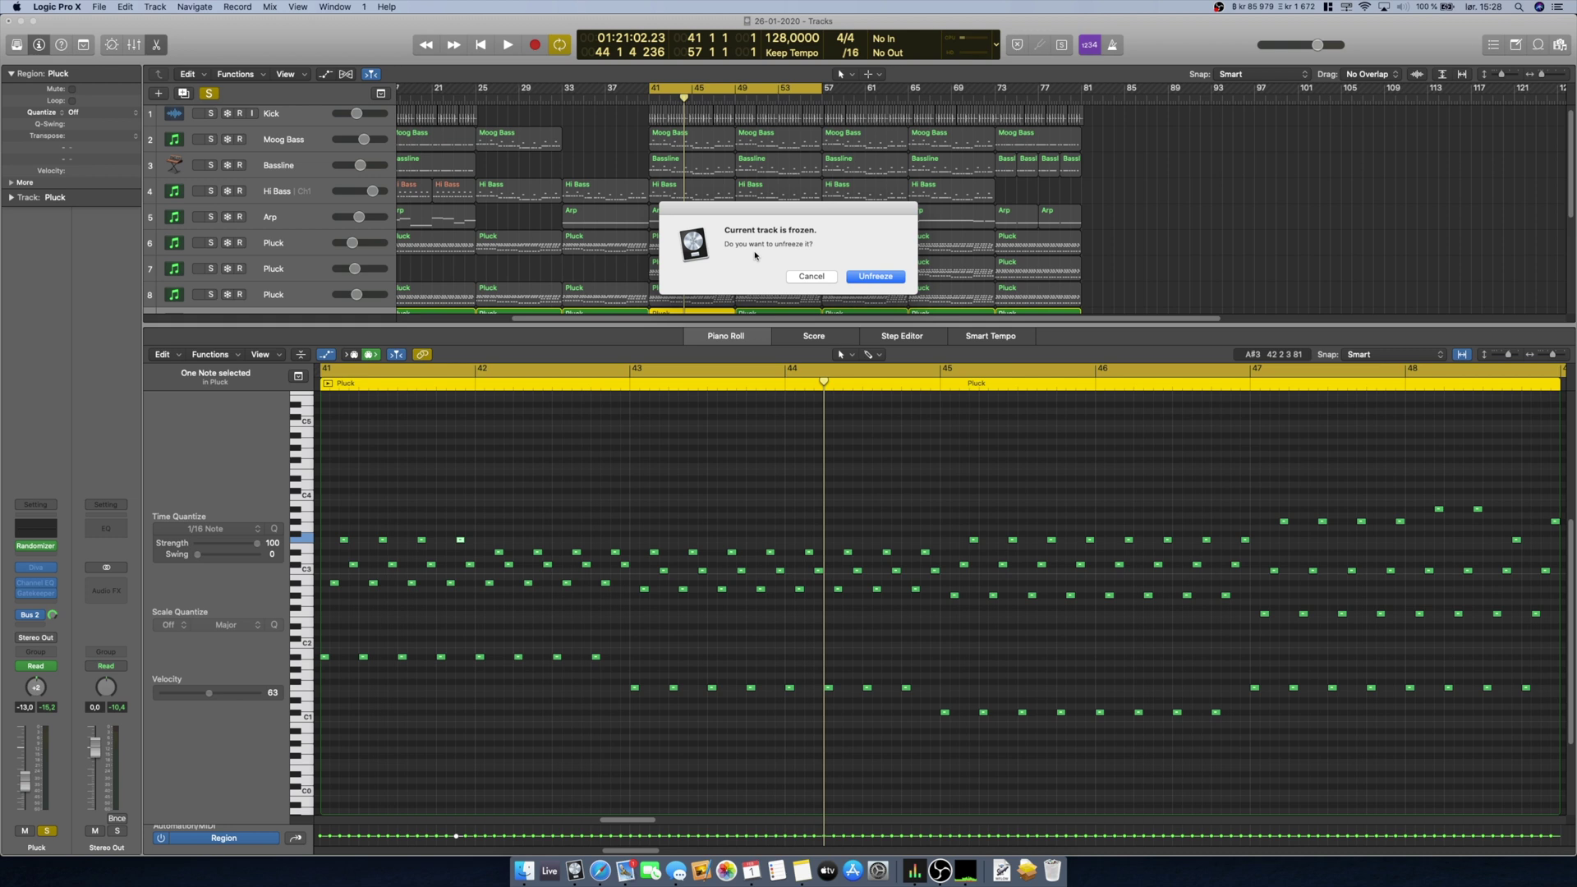
pyautogui.click(864, 278)
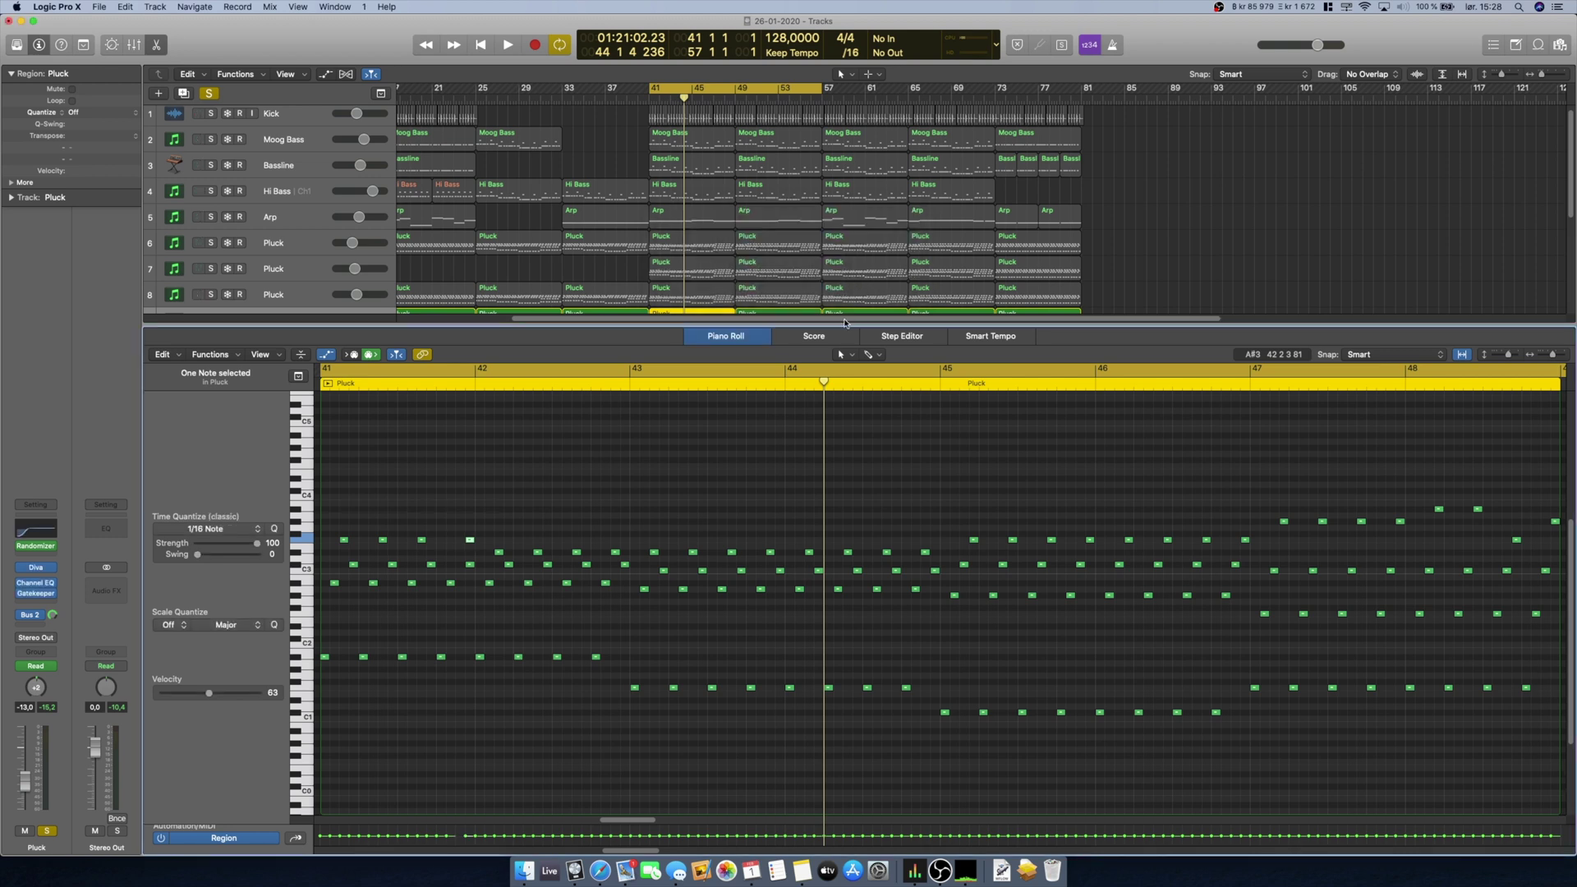
pyautogui.moveTo(845, 323); pyautogui.dragTo(845, 519)
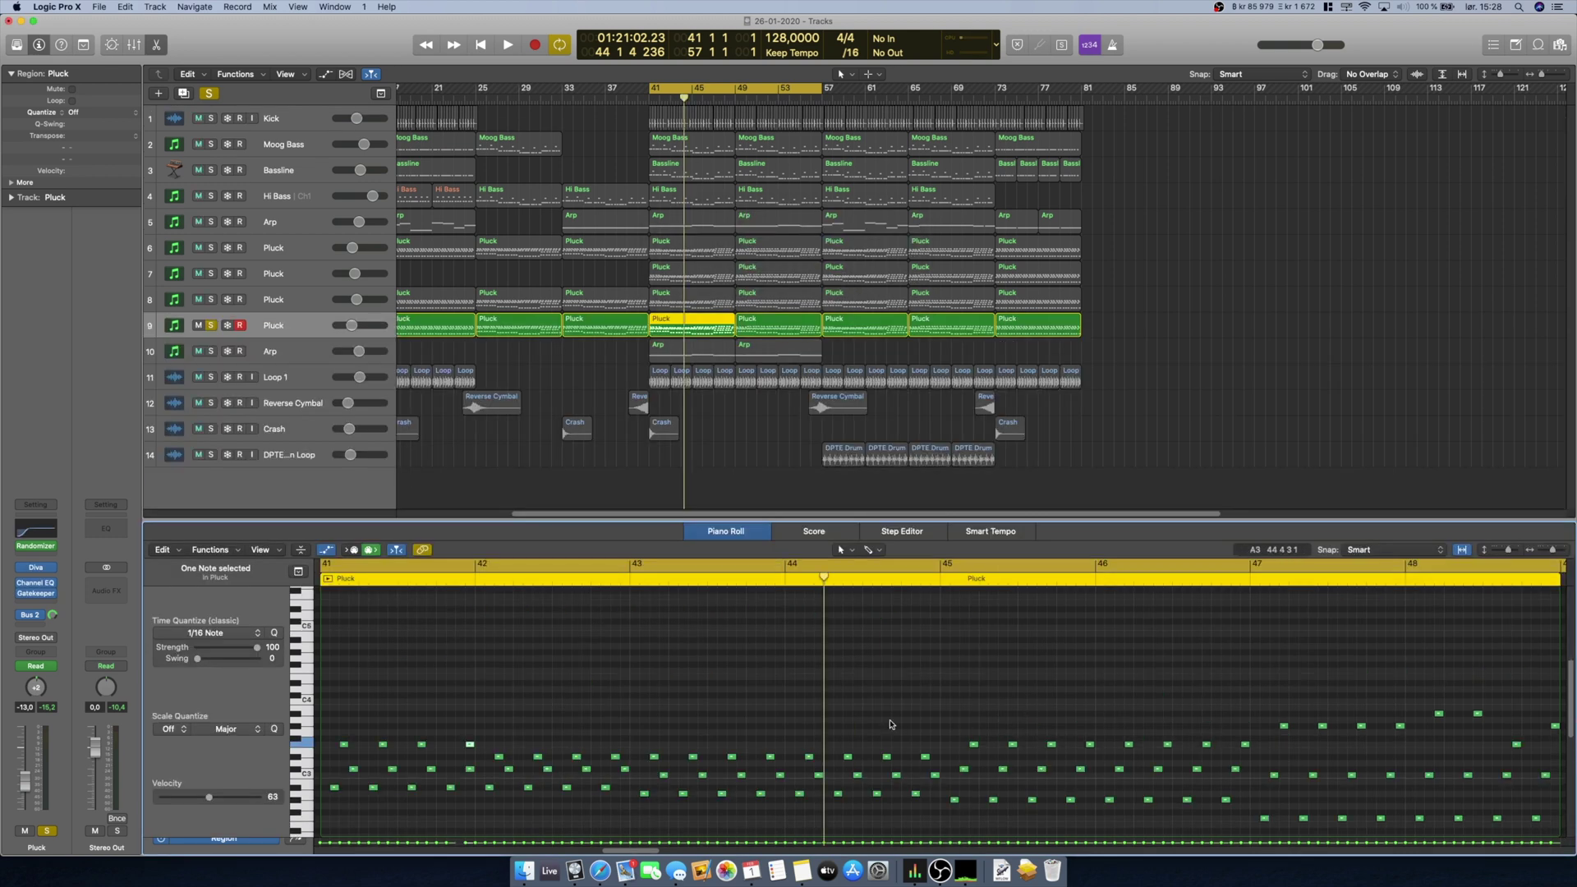